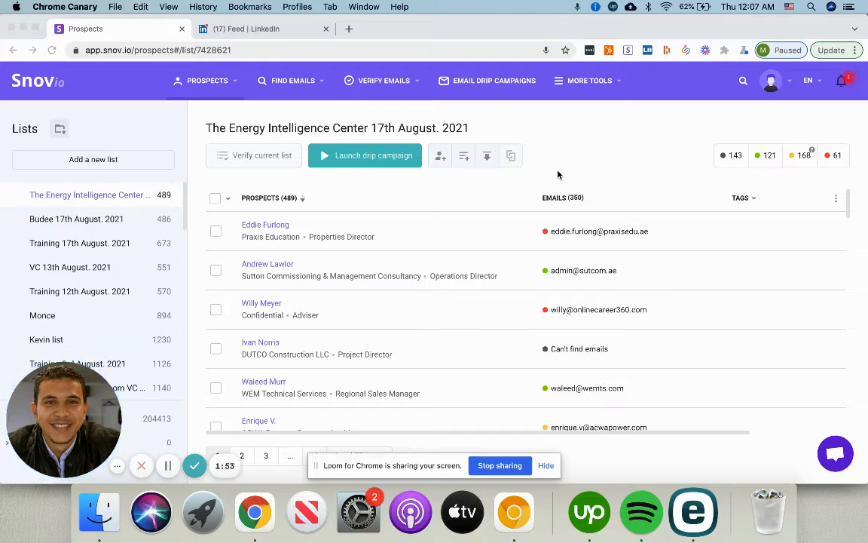
Step: Filter the Energy Intelligence Center list to prospects with green-status emails and check the account's credit usage
{"action": "left_click", "coordinate": [767, 158]}
{"action": "left_click", "coordinate": [759, 158]}
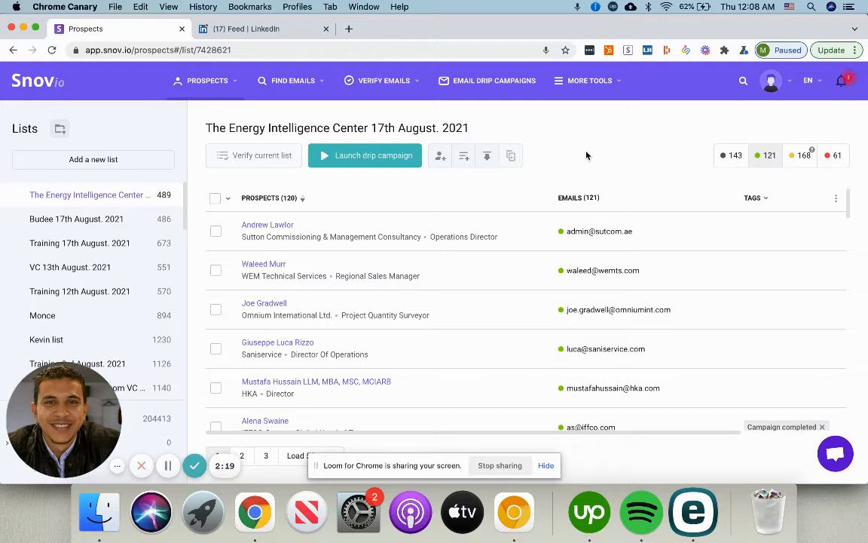
{"action": "left_click", "coordinate": [771, 84]}
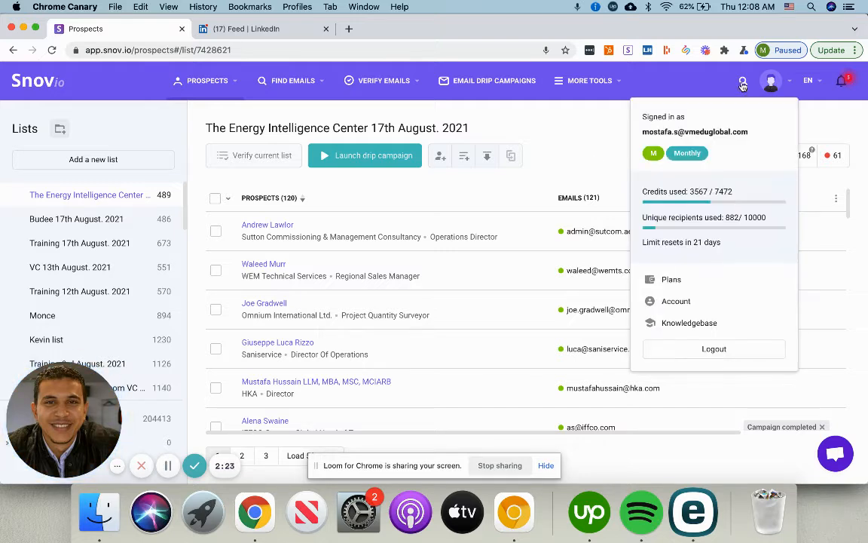
Step: Search Google for "pricing snov" in a new browser tab and open the Snov.io pricing page
{"action": "left_click", "coordinate": [349, 28]}
{"action": "type", "text": "pri"}
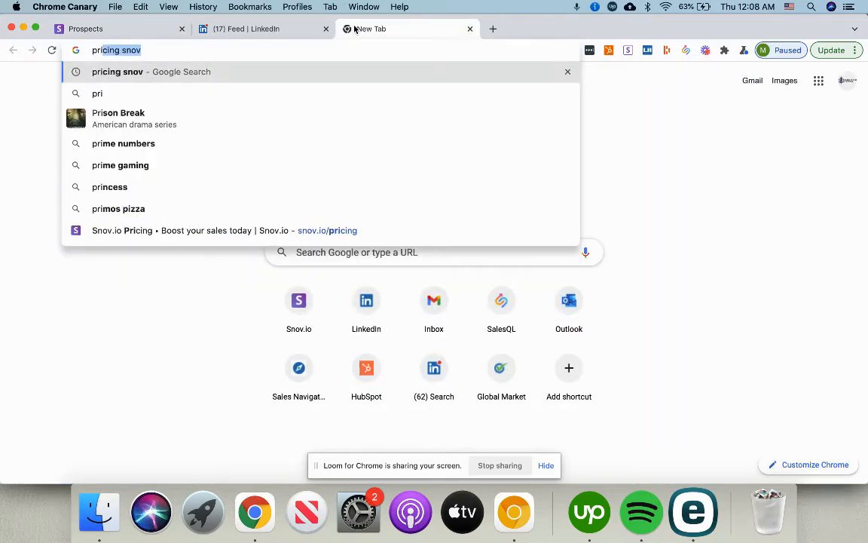
{"action": "key", "text": "Return"}
{"action": "scroll", "coordinate": [194, 280], "scroll_direction": "down", "scroll_amount": 1}
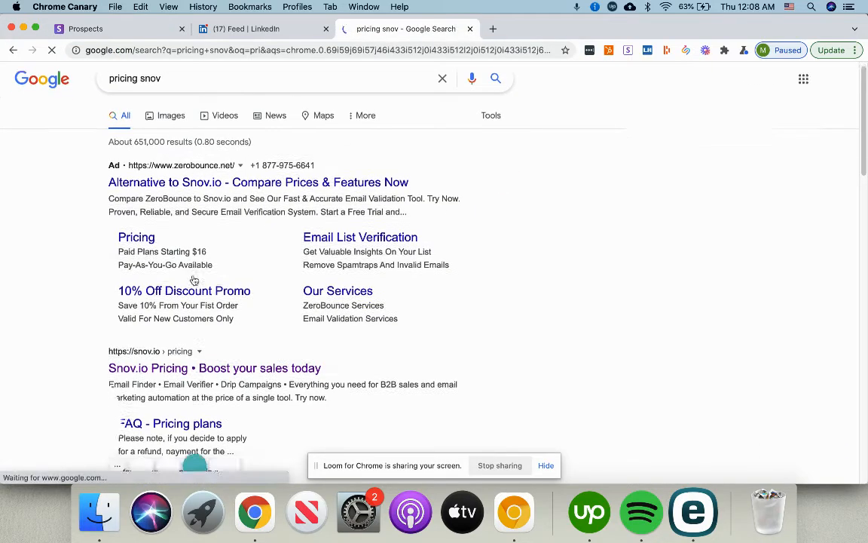
{"action": "scroll", "coordinate": [188, 285], "scroll_direction": "down", "scroll_amount": 2}
{"action": "left_click", "coordinate": [176, 291]}
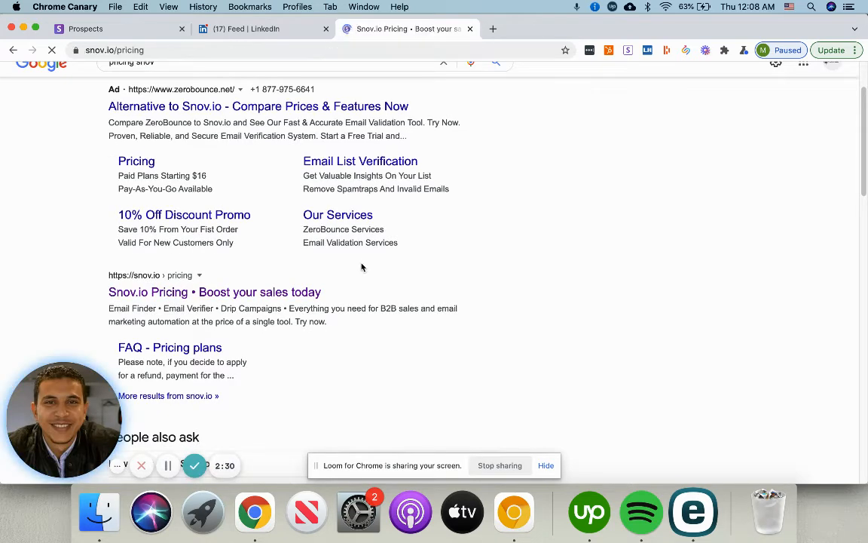
Step: Switch the Sales suite plans to monthly pricing and highlight the M plan's unique recipients allowance
{"action": "scroll", "coordinate": [361, 271], "scroll_direction": "down", "scroll_amount": 5}
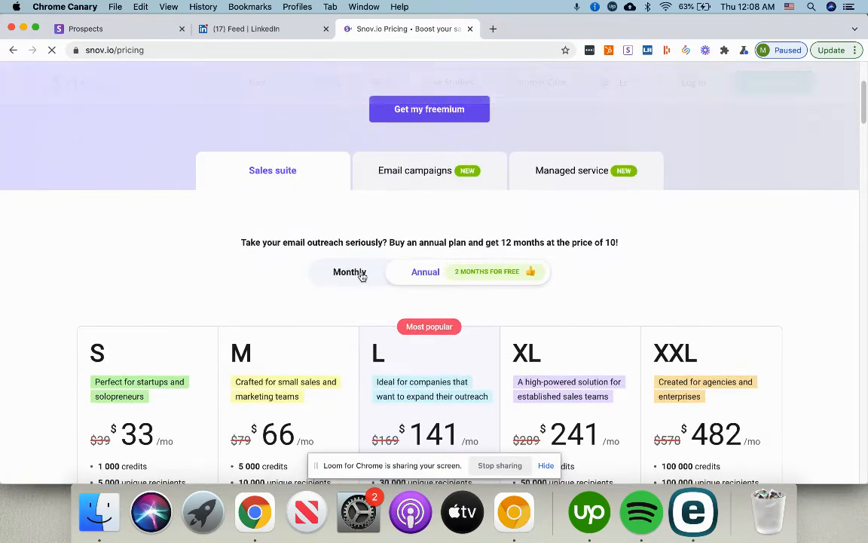
{"action": "left_click", "coordinate": [361, 274]}
{"action": "scroll", "coordinate": [339, 279], "scroll_direction": "down", "scroll_amount": 3}
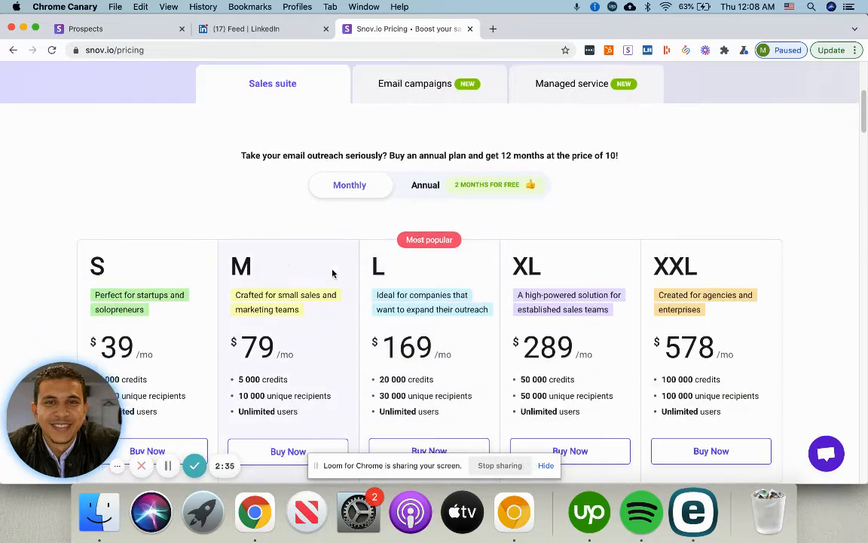
{"action": "scroll", "coordinate": [294, 260], "scroll_direction": "down", "scroll_amount": 3}
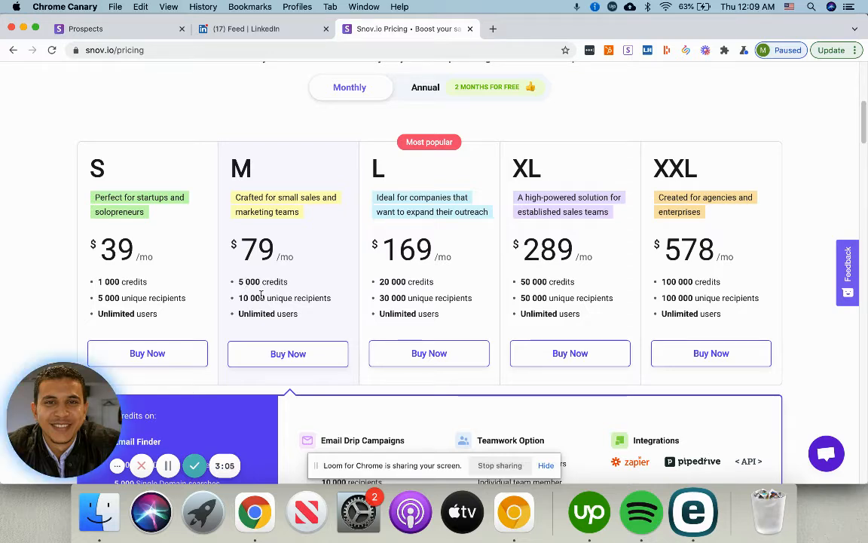
{"action": "triple_click", "coordinate": [262, 296]}
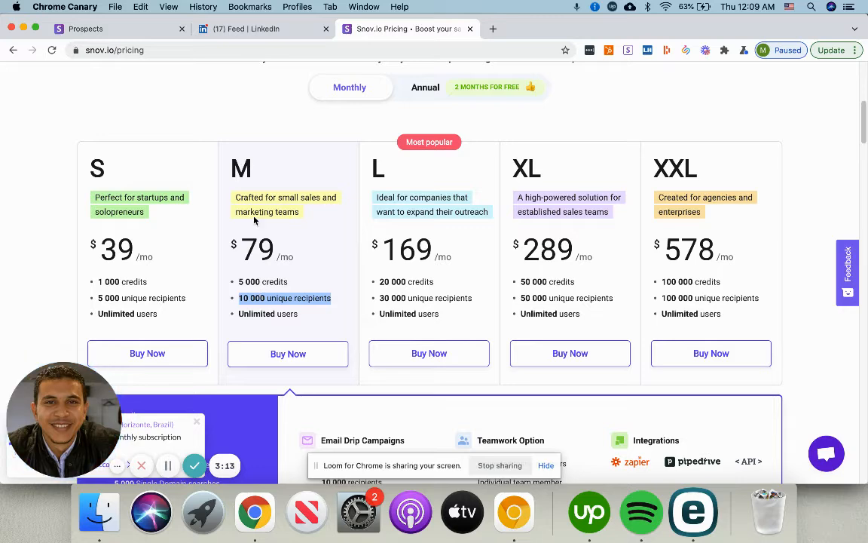
Step: Return to the Snov.io prospects tab and open the Email Accounts page of the account settings
{"action": "left_click", "coordinate": [129, 32]}
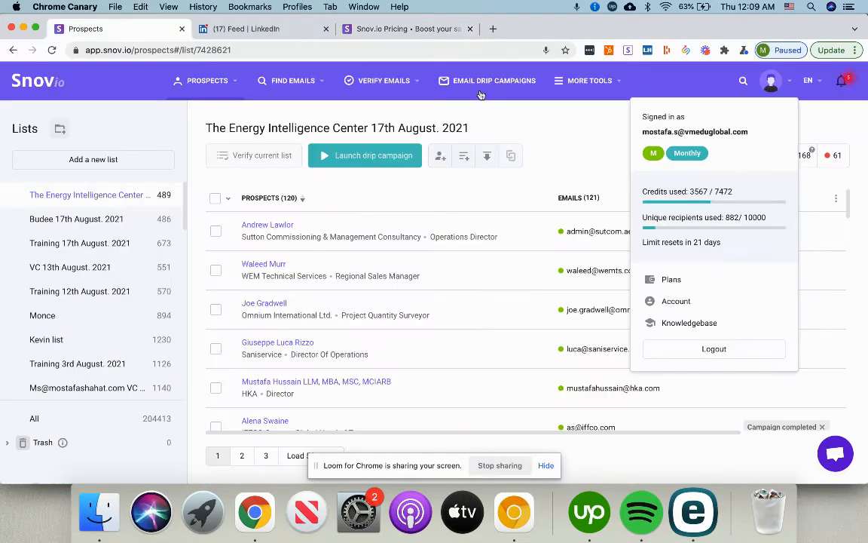
{"action": "left_click", "coordinate": [661, 301]}
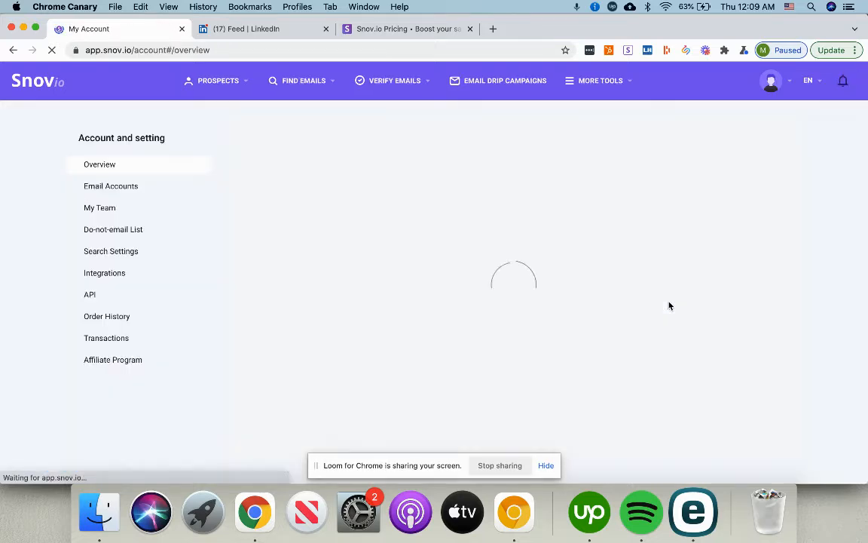
{"action": "left_click", "coordinate": [128, 195]}
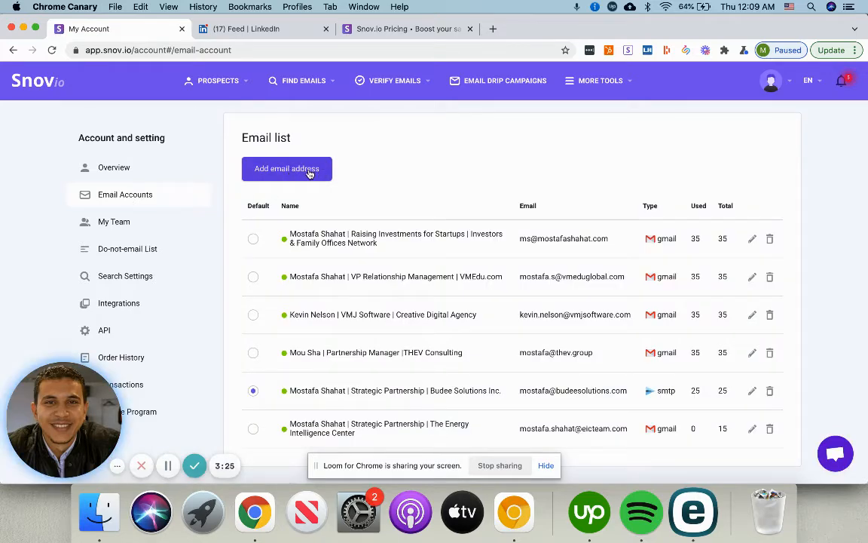
Step: View the account types offered for adding an email address and the first email account's sending settings
{"action": "left_click", "coordinate": [291, 170]}
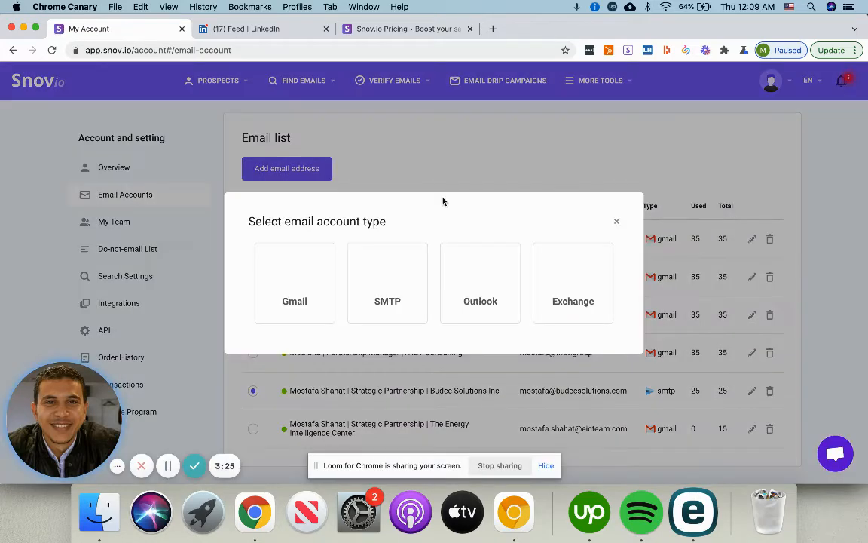
{"action": "left_click", "coordinate": [616, 222]}
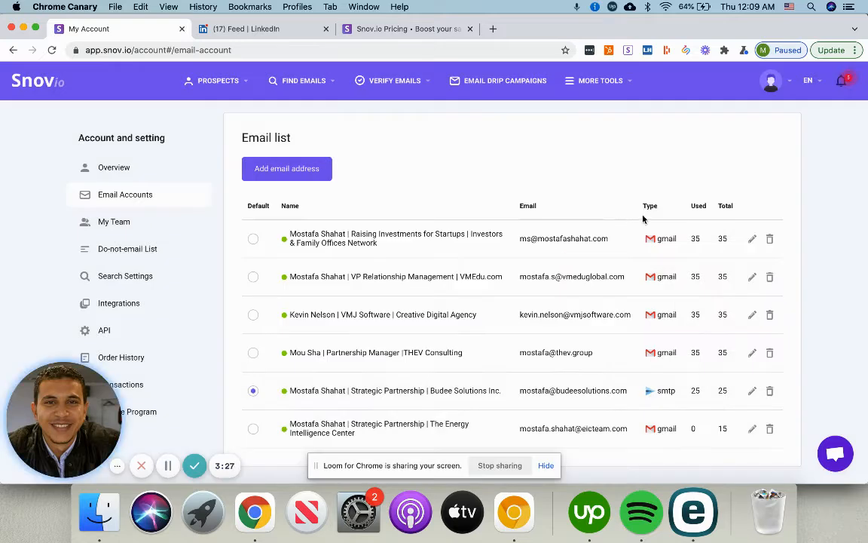
{"action": "left_click", "coordinate": [752, 239]}
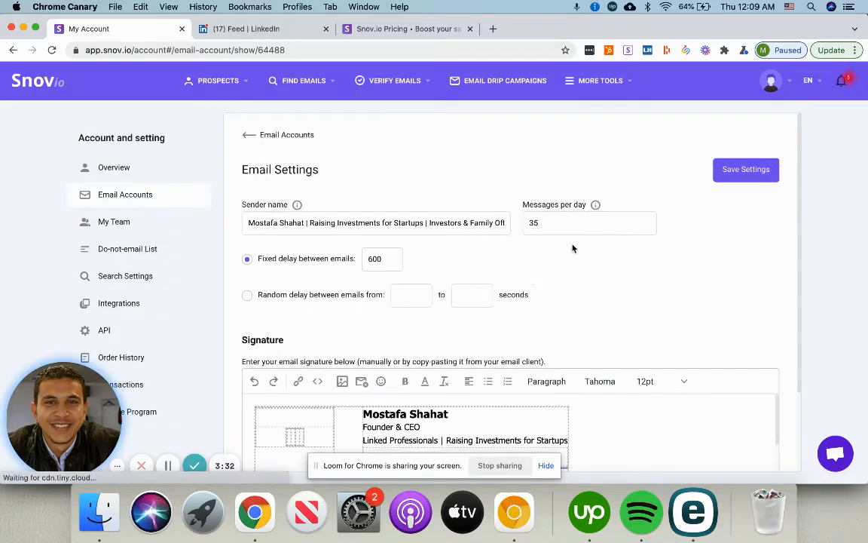
{"action": "left_click", "coordinate": [248, 140]}
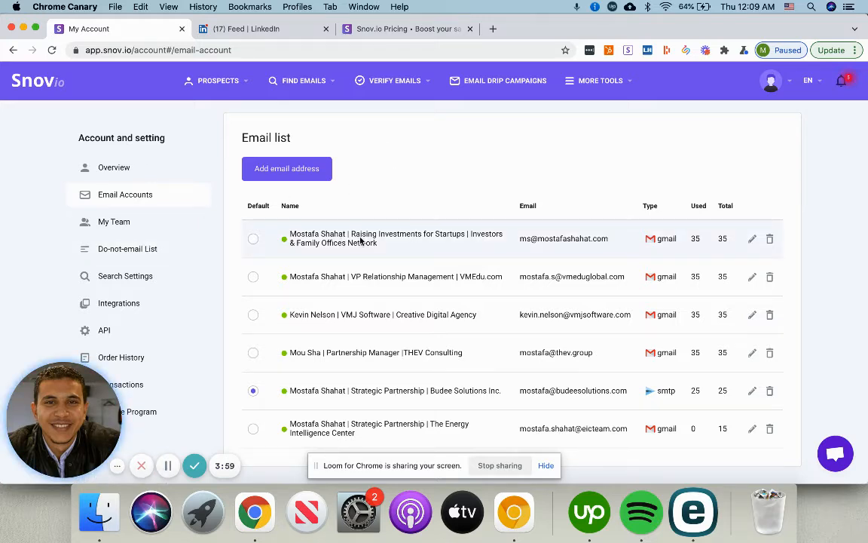
Step: View the Do-not-email List and API pages of the account settings, and return to the prospects lists
{"action": "left_click", "coordinate": [148, 256]}
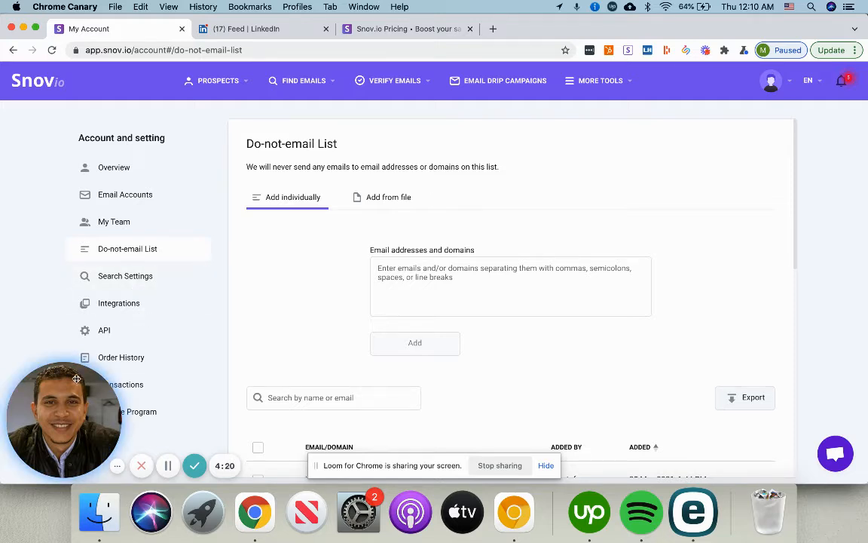
{"action": "mouse_move", "coordinate": [74, 388]}
{"action": "left_click_drag", "start_coordinate": [75, 388], "coordinate": [283, 377]}
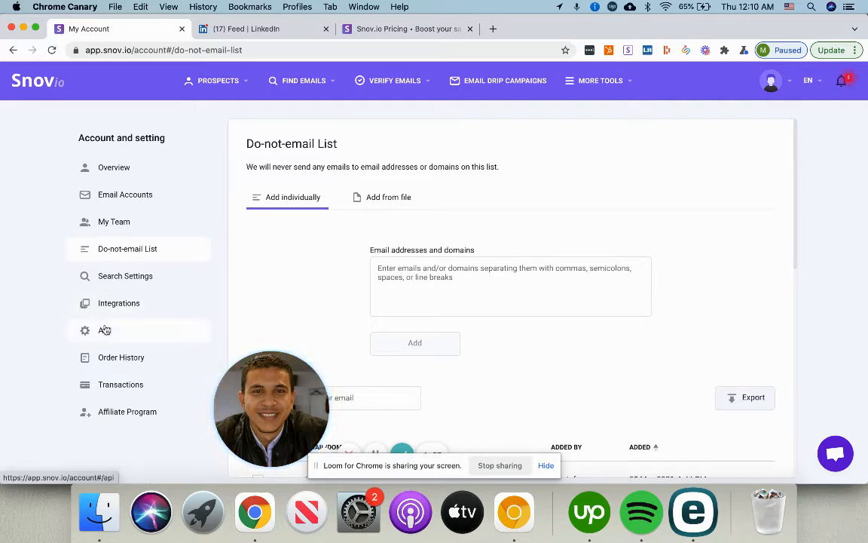
{"action": "left_click", "coordinate": [105, 331]}
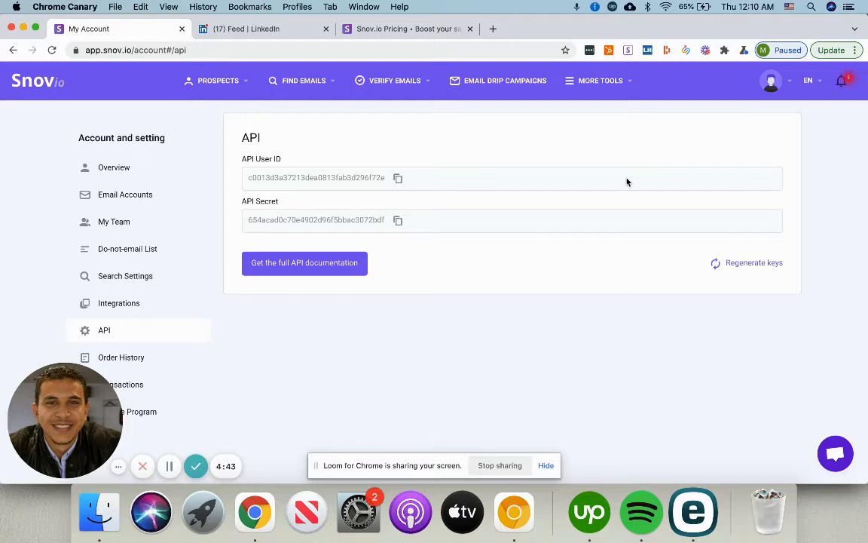
{"action": "left_click", "coordinate": [213, 85]}
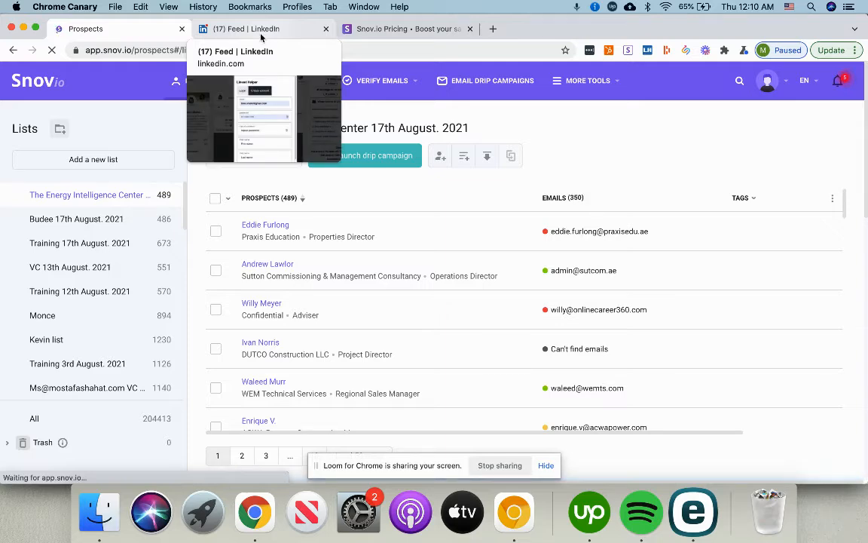
Step: Switch to LinkedIn, skip the Linked Helper account creation, and open Sales Navigator in place of the feed tab
{"action": "left_click", "coordinate": [256, 30]}
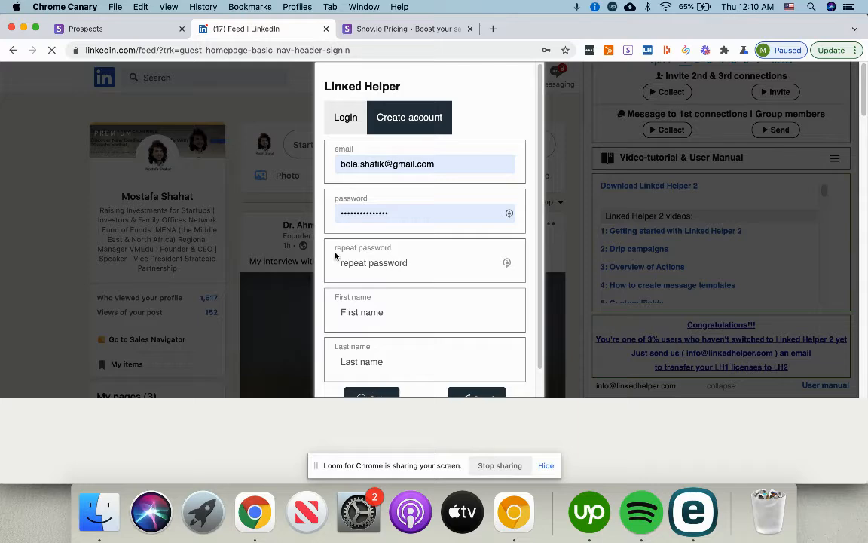
{"action": "left_click", "coordinate": [413, 370]}
{"action": "left_click", "coordinate": [376, 428]}
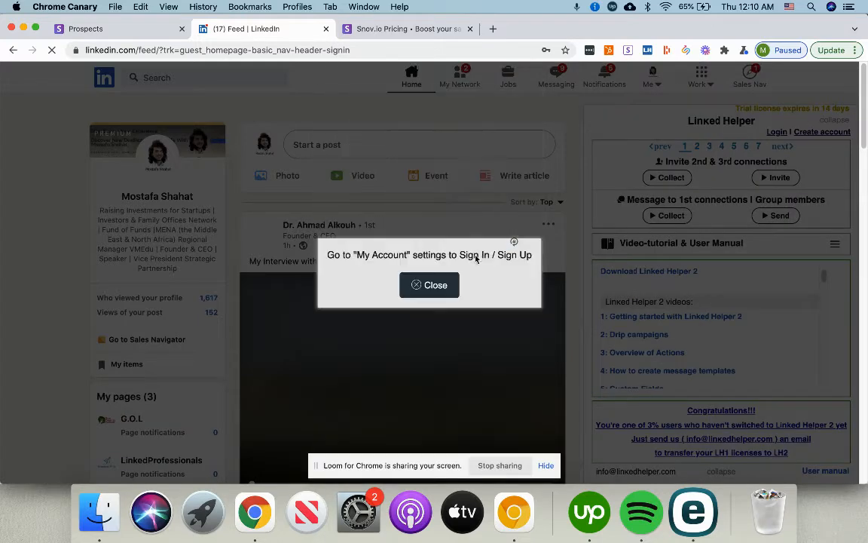
{"action": "left_click", "coordinate": [426, 285]}
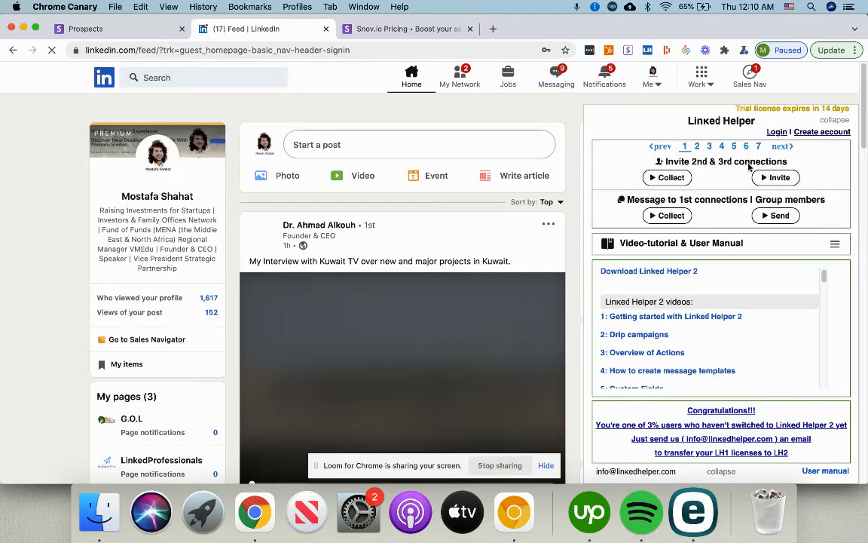
{"action": "left_click", "coordinate": [754, 84]}
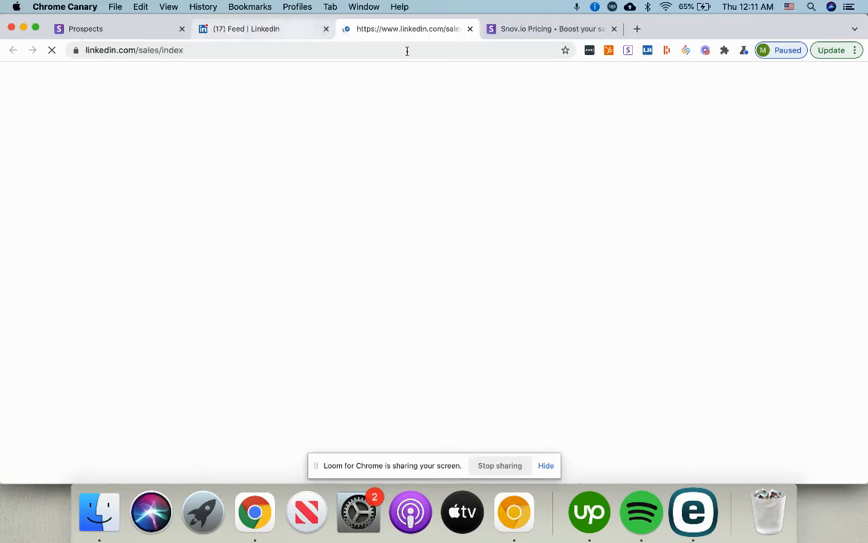
{"action": "left_click", "coordinate": [326, 29]}
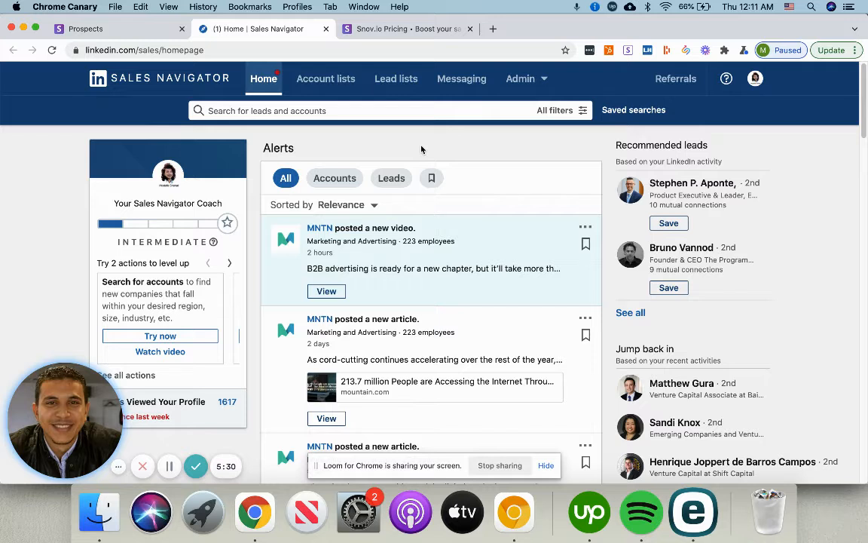
Step: Search Sales Navigator for "venture capitalist" leads and skip the Linked Helper account creation
{"action": "left_click", "coordinate": [320, 110]}
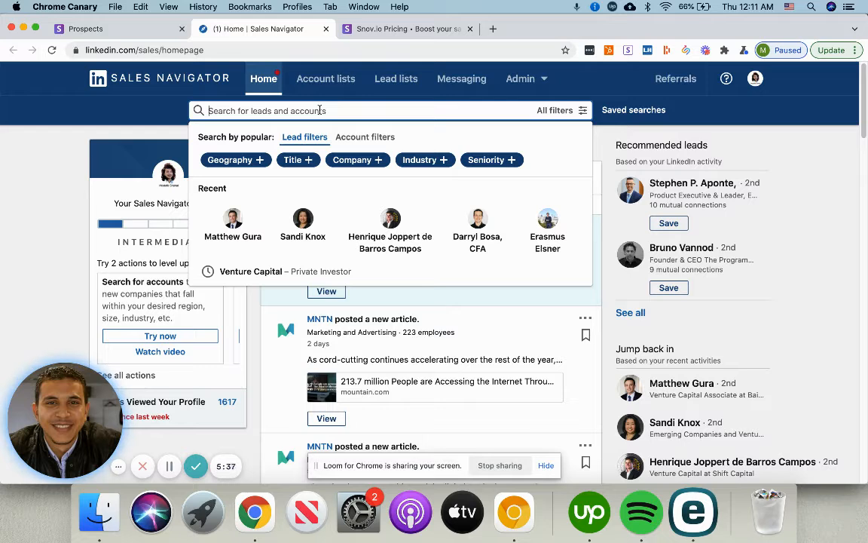
{"action": "type", "text": "ven"}
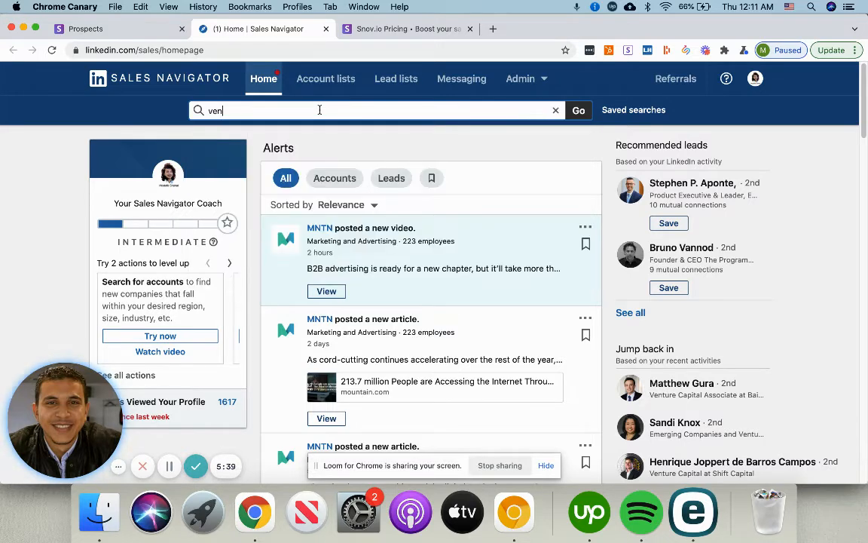
{"action": "type", "text": "ture"}
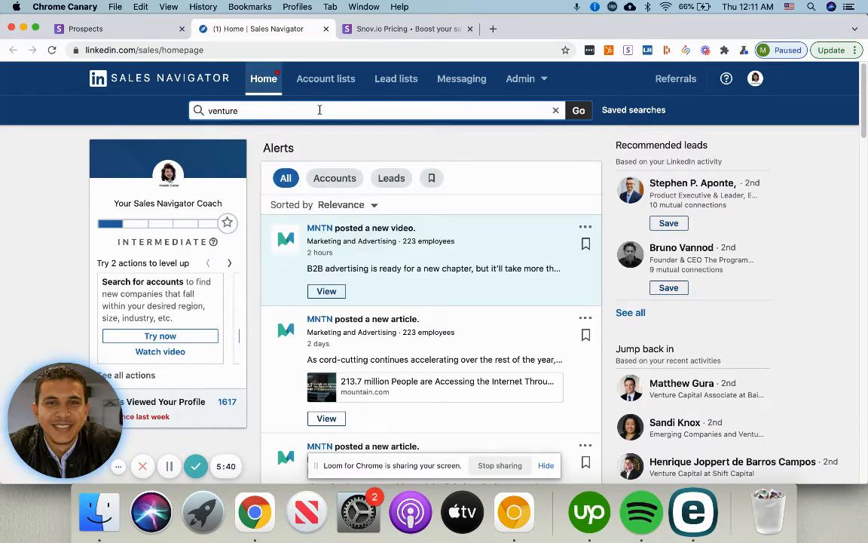
{"action": "type", "text": " capitalist"}
{"action": "key", "text": "Return"}
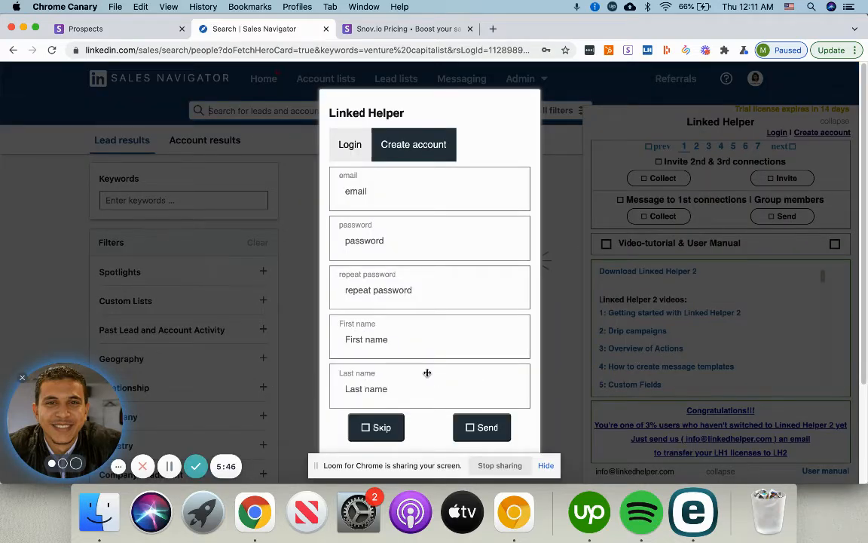
{"action": "left_click_drag", "start_coordinate": [75, 377], "coordinate": [630, 377]}
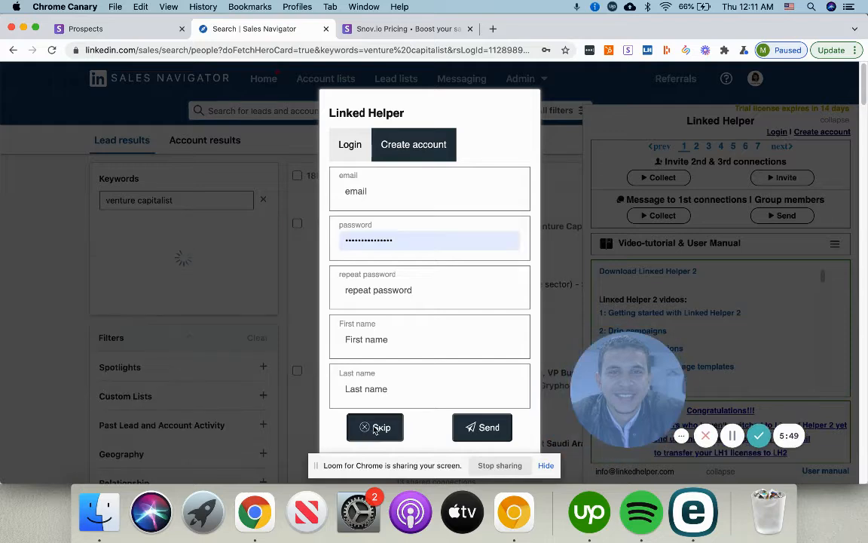
{"action": "left_click", "coordinate": [374, 427]}
{"action": "left_click", "coordinate": [422, 292]}
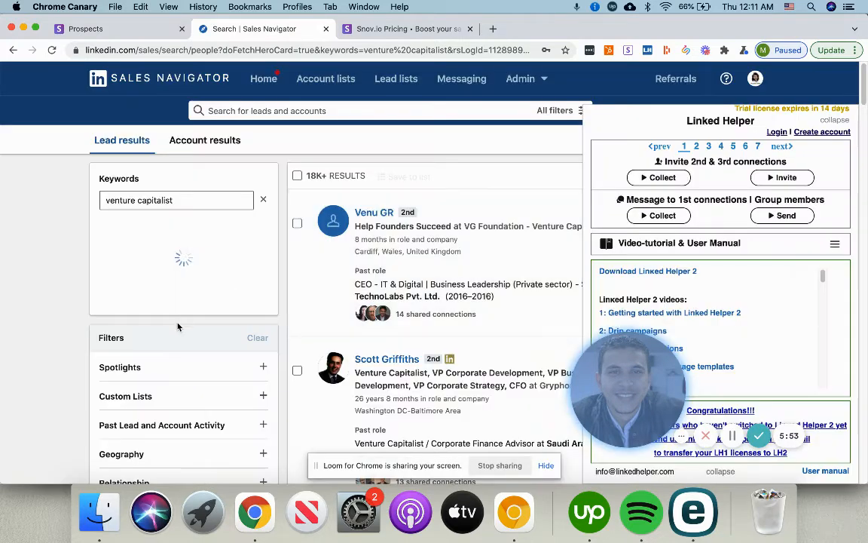
Step: Filter the venture capitalist leads by geography to the region California, United States
{"action": "scroll", "coordinate": [179, 325], "scroll_direction": "down", "scroll_amount": 1}
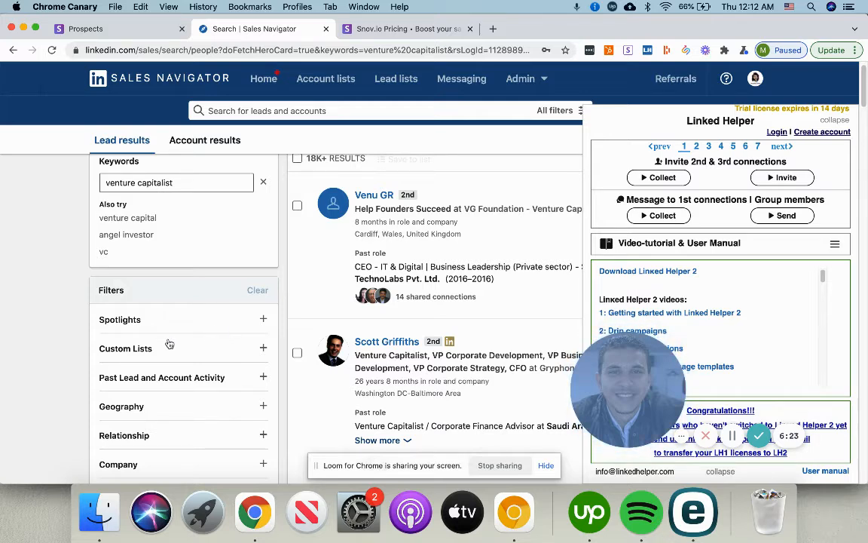
{"action": "scroll", "coordinate": [170, 344], "scroll_direction": "down", "scroll_amount": 1}
{"action": "scroll", "coordinate": [162, 351], "scroll_direction": "down", "scroll_amount": 2}
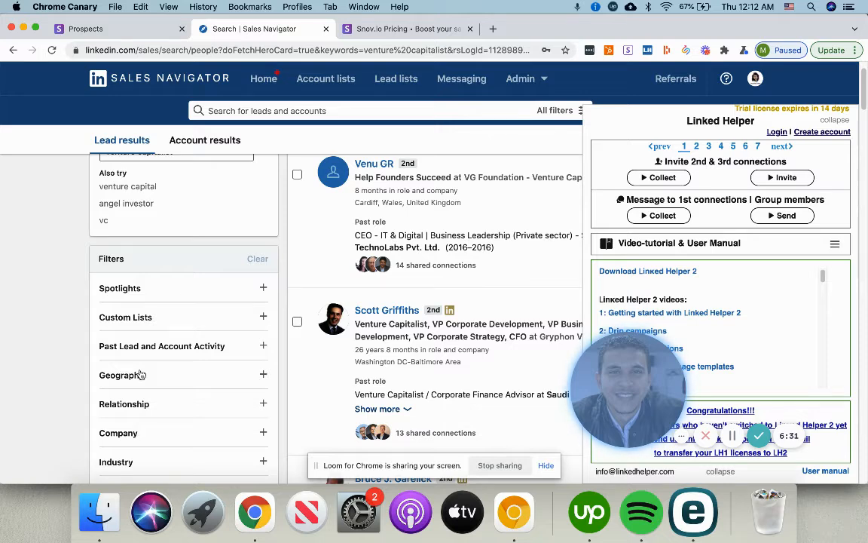
{"action": "left_click", "coordinate": [138, 374]}
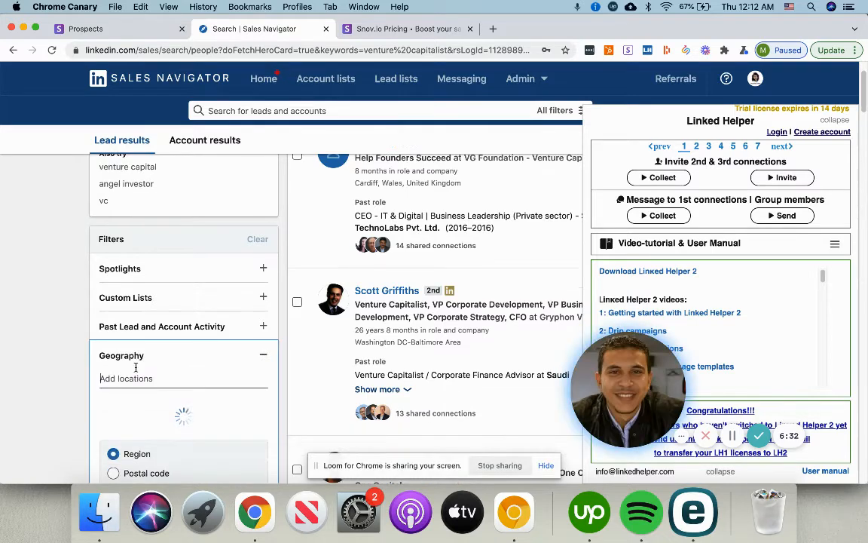
{"action": "scroll", "coordinate": [135, 367], "scroll_direction": "down", "scroll_amount": 3}
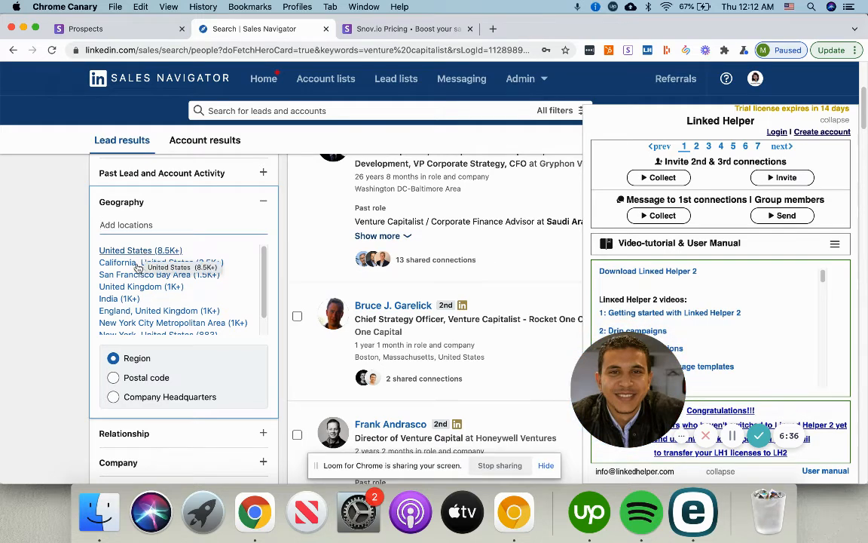
{"action": "left_click", "coordinate": [125, 262]}
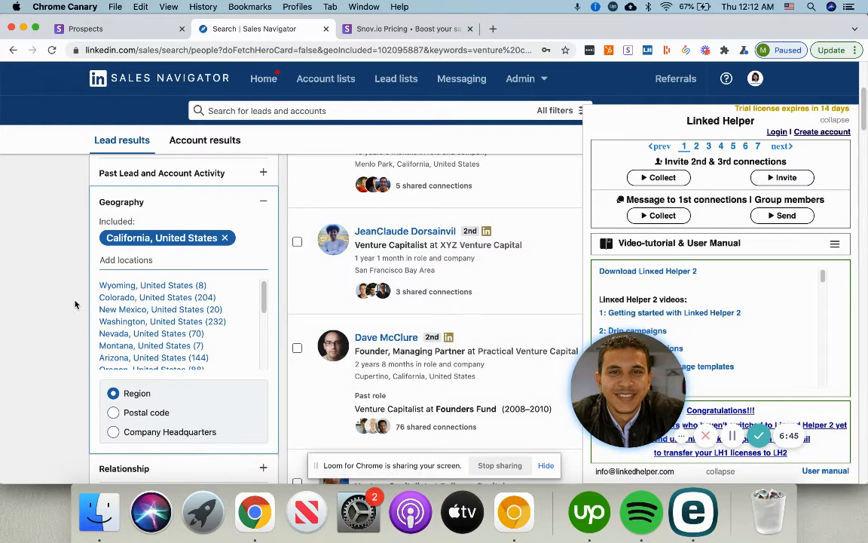
Step: Limit the lead results to 2nd Degree and 3rd Degree+ Connections in the Relationship filter
{"action": "scroll", "coordinate": [151, 347], "scroll_direction": "down", "scroll_amount": 5}
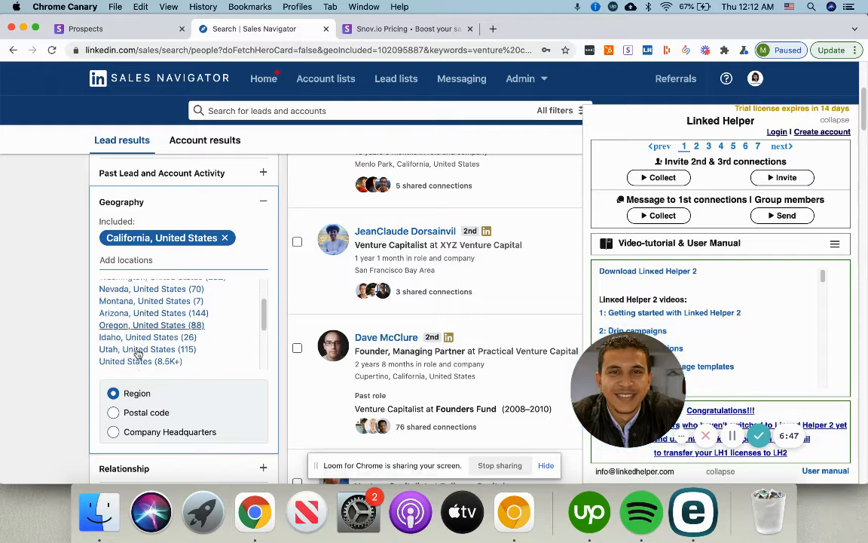
{"action": "scroll", "coordinate": [217, 363], "scroll_direction": "down", "scroll_amount": 5}
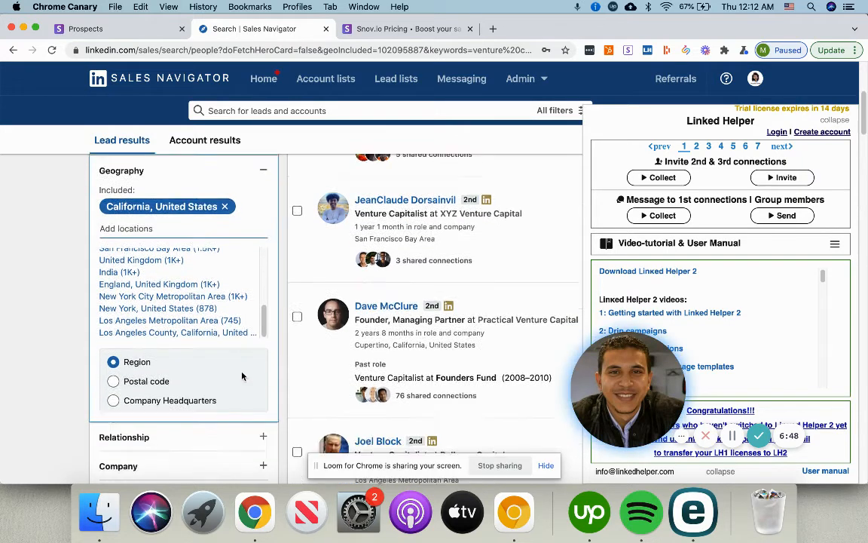
{"action": "scroll", "coordinate": [242, 331], "scroll_direction": "down", "scroll_amount": 1}
{"action": "scroll", "coordinate": [236, 358], "scroll_direction": "down", "scroll_amount": 2}
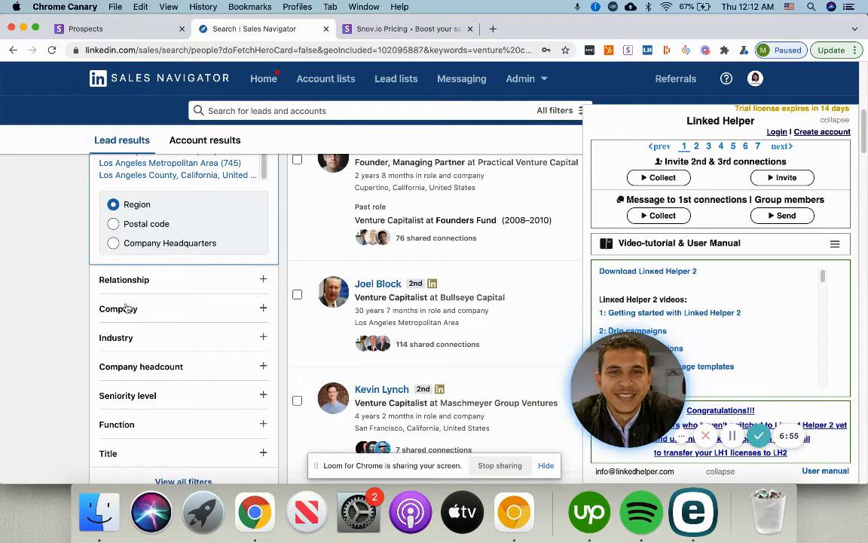
{"action": "left_click", "coordinate": [130, 284]}
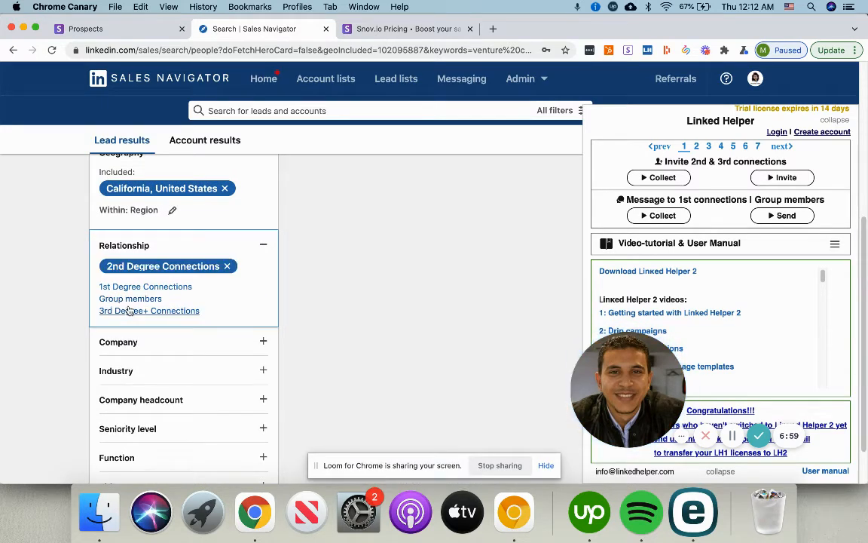
{"action": "left_click", "coordinate": [130, 306]}
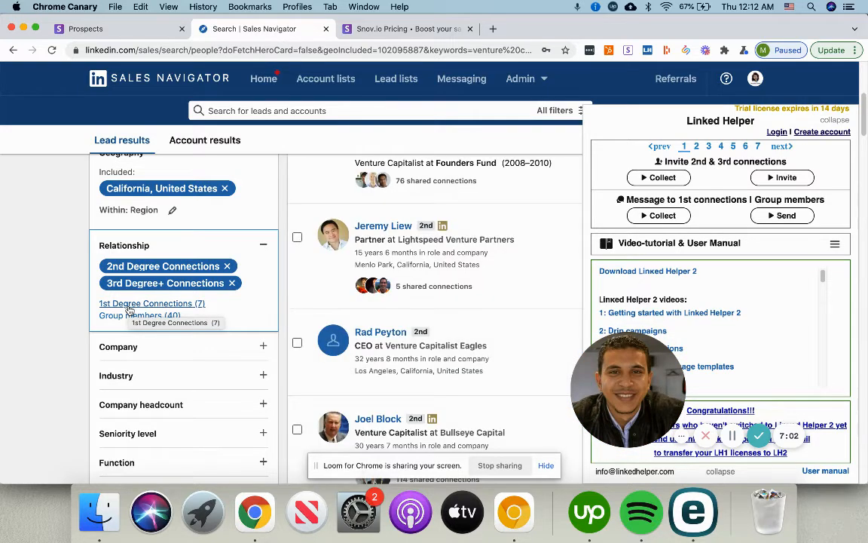
Step: Filter the leads by industry to include Events Services and Venture Capital & Private Equity, and close the Industry filter
{"action": "left_click", "coordinate": [118, 376]}
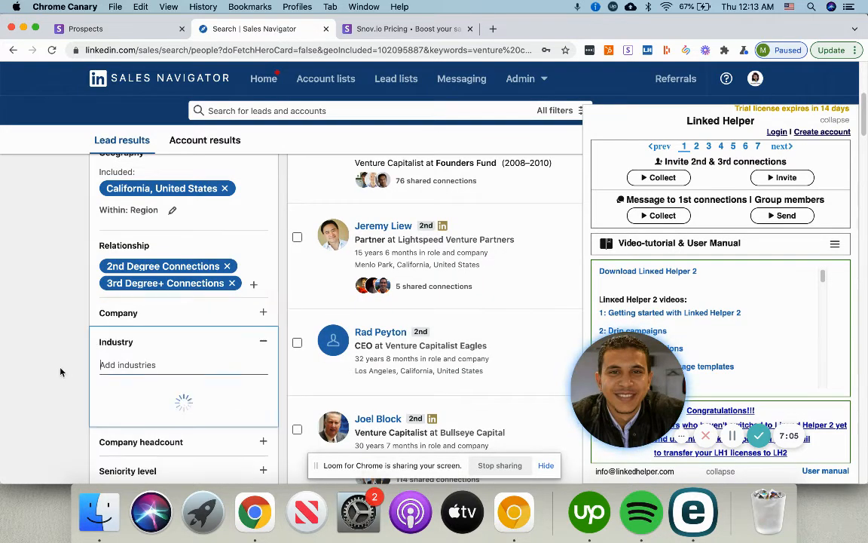
{"action": "scroll", "coordinate": [61, 368], "scroll_direction": "down", "scroll_amount": 3}
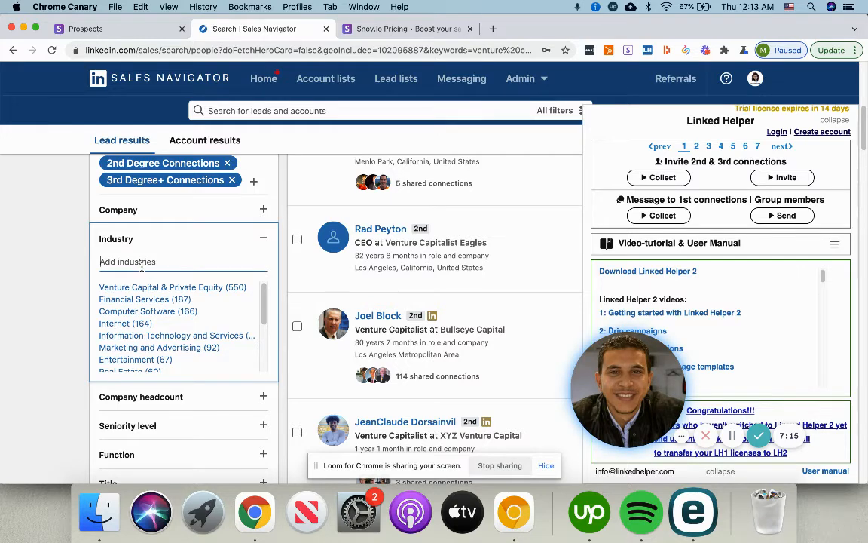
{"action": "type", "text": "event"}
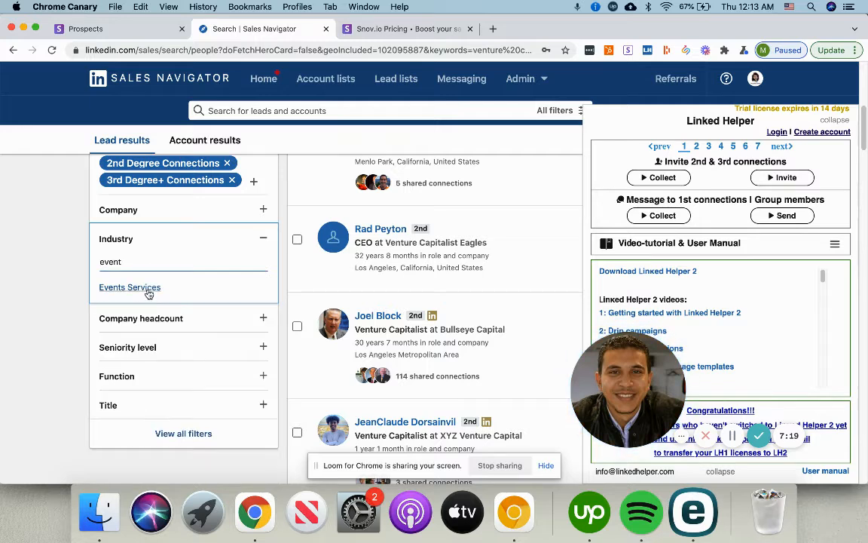
{"action": "left_click", "coordinate": [147, 291]}
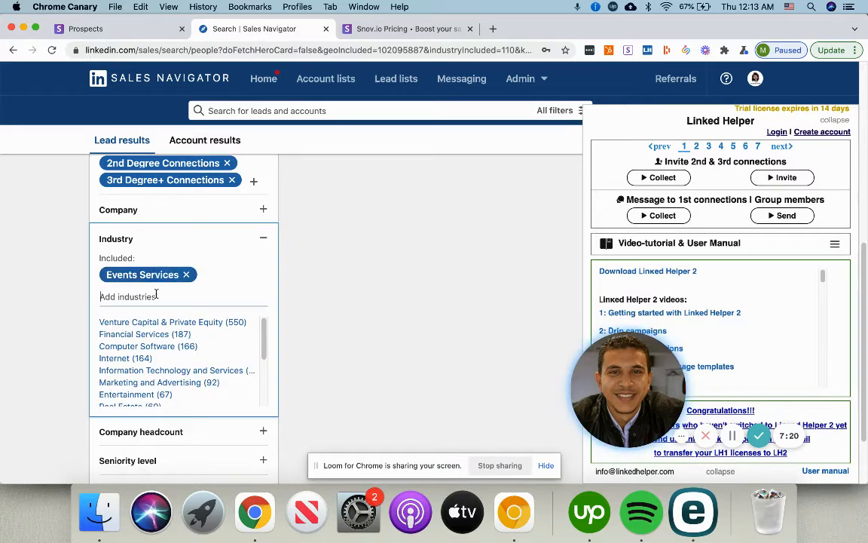
{"action": "type", "text": "ven"}
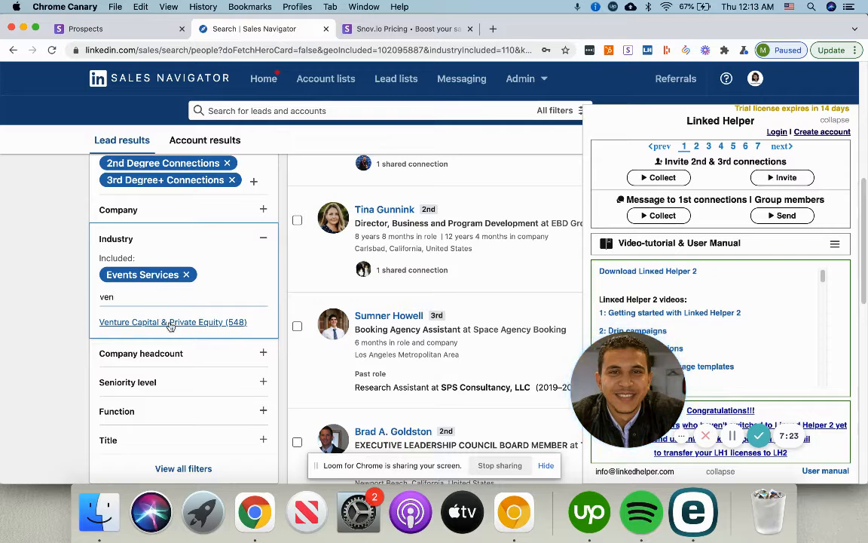
{"action": "left_click", "coordinate": [171, 323]}
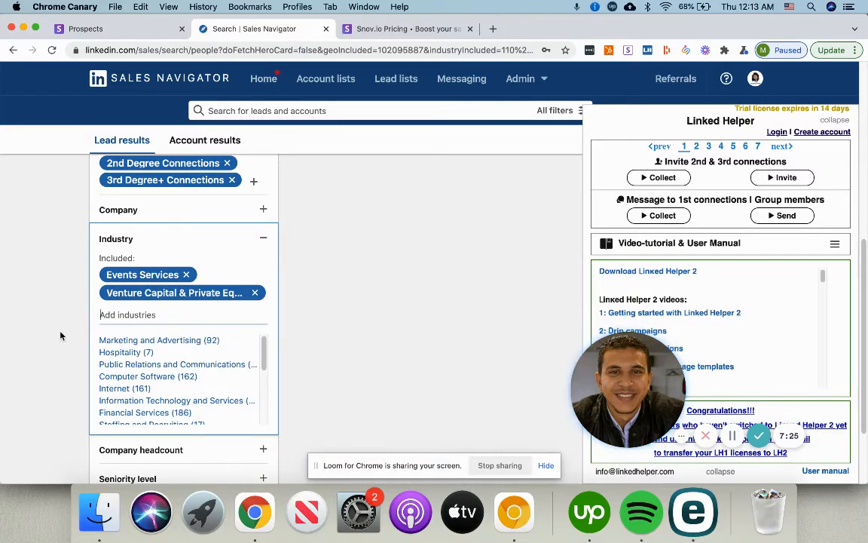
{"action": "scroll", "coordinate": [179, 349], "scroll_direction": "up", "scroll_amount": 2}
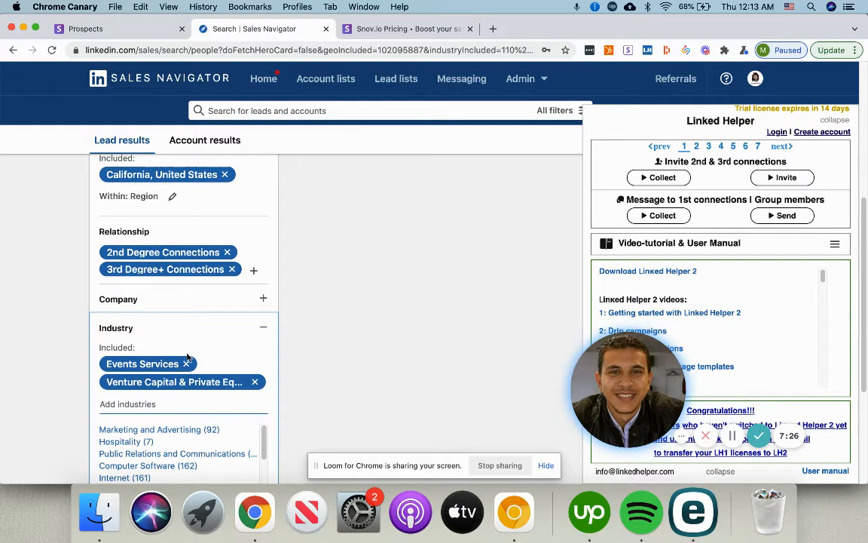
{"action": "scroll", "coordinate": [188, 357], "scroll_direction": "up", "scroll_amount": 5}
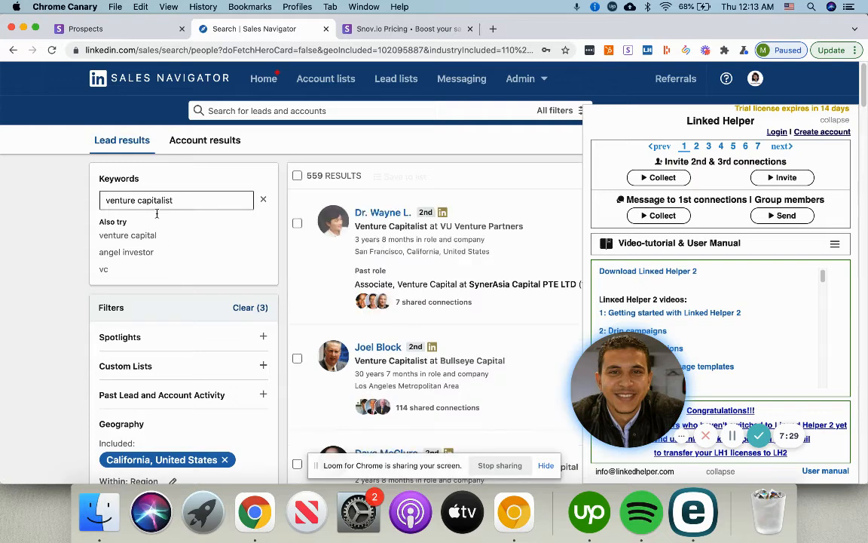
{"action": "scroll", "coordinate": [90, 324], "scroll_direction": "down", "scroll_amount": 10}
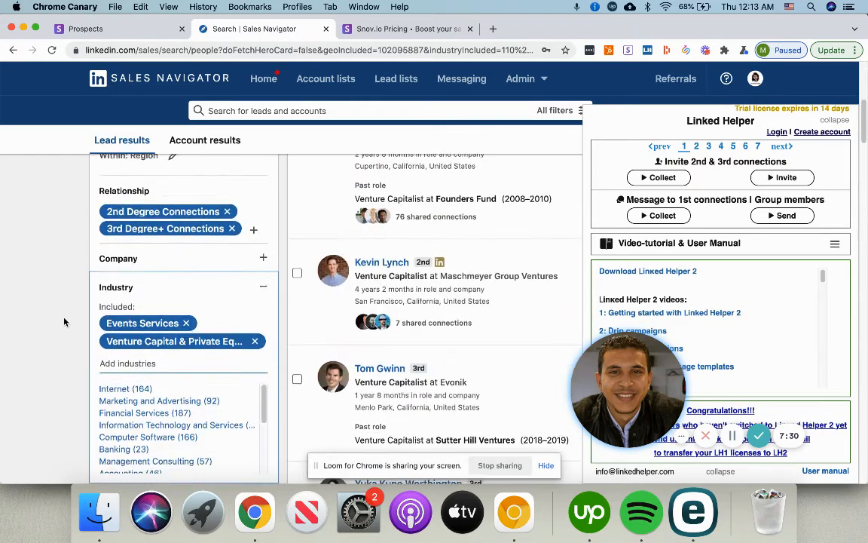
{"action": "left_click", "coordinate": [114, 330]}
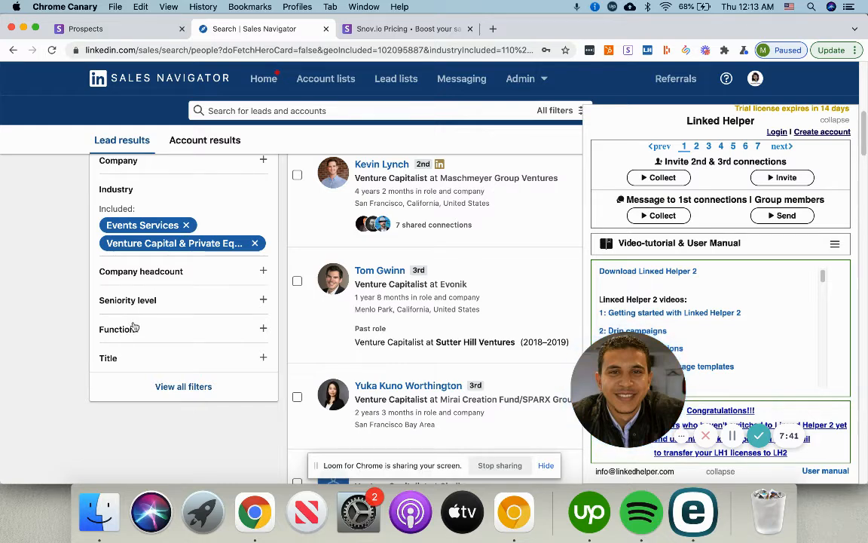
Step: Add Investor as an included current title in the lead filters
{"action": "scroll", "coordinate": [106, 277], "scroll_direction": "up", "scroll_amount": 10}
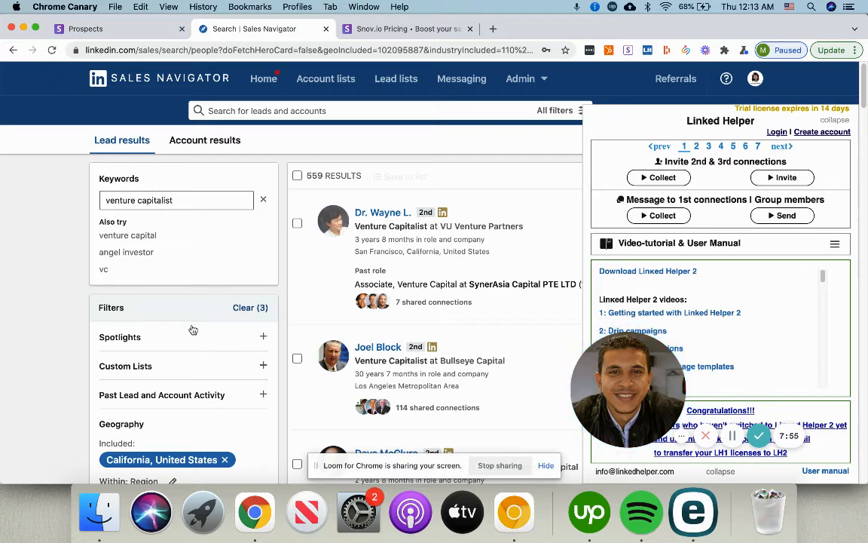
{"action": "scroll", "coordinate": [193, 329], "scroll_direction": "down", "scroll_amount": 10}
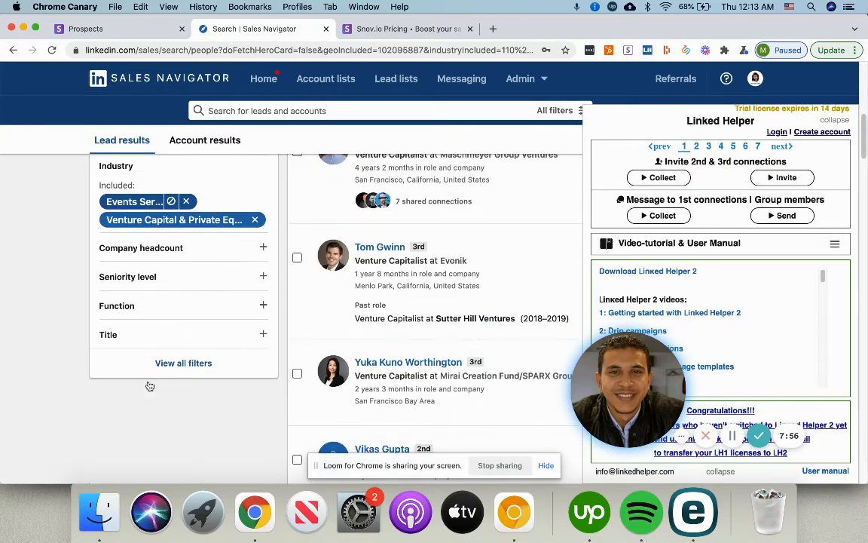
{"action": "left_click", "coordinate": [116, 336]}
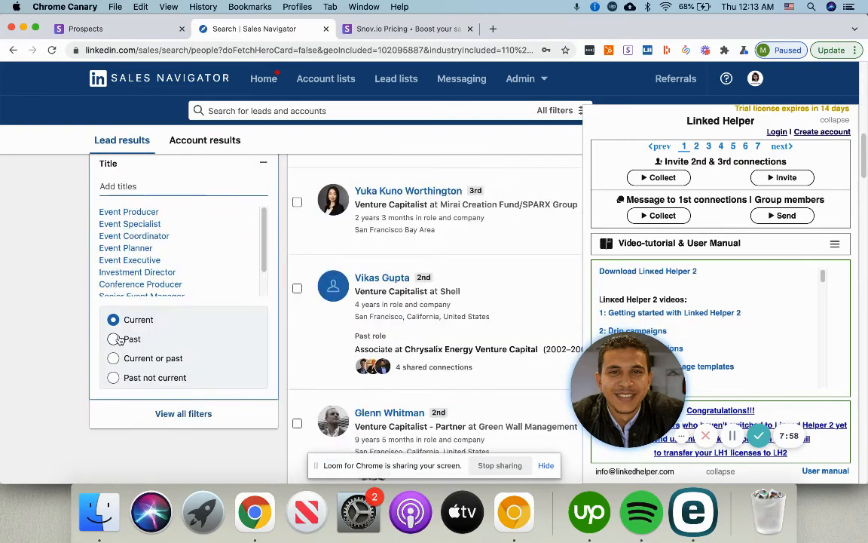
{"action": "type", "text": "Invs"}
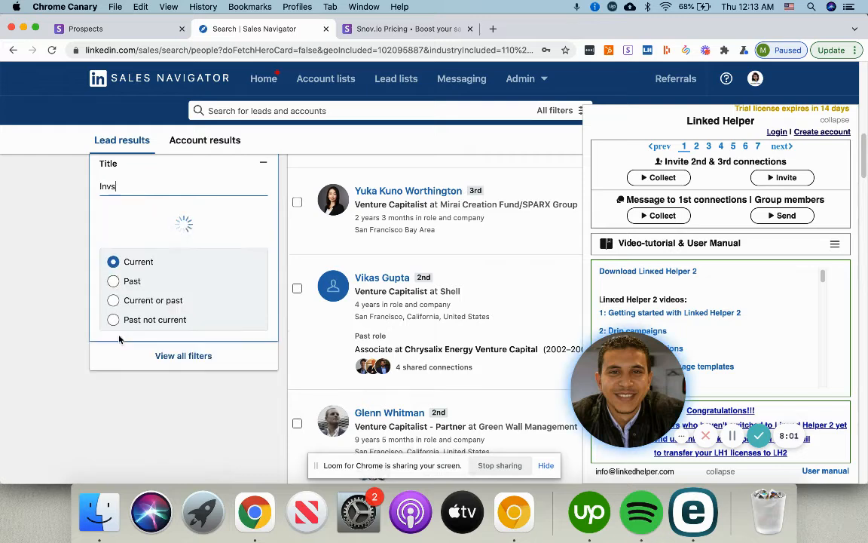
{"action": "key", "text": "BackSpace"}
{"action": "type", "text": "estor"}
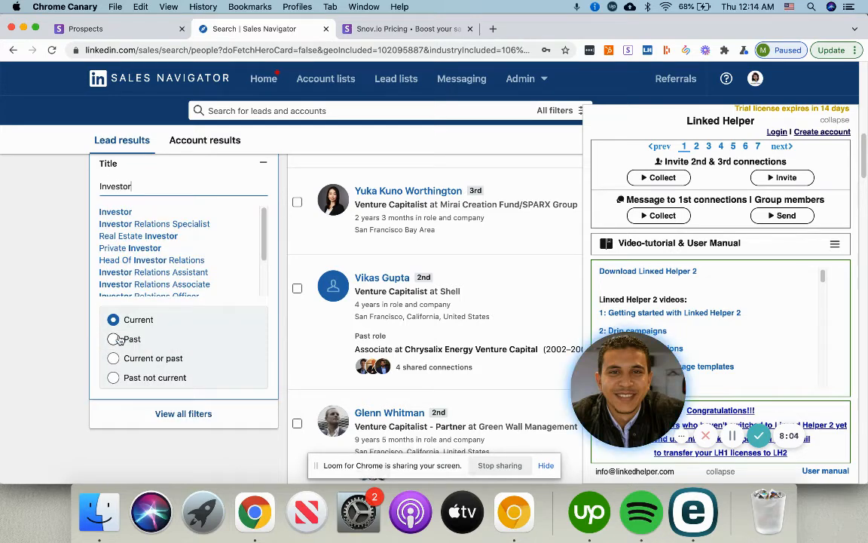
{"action": "key", "text": "Return"}
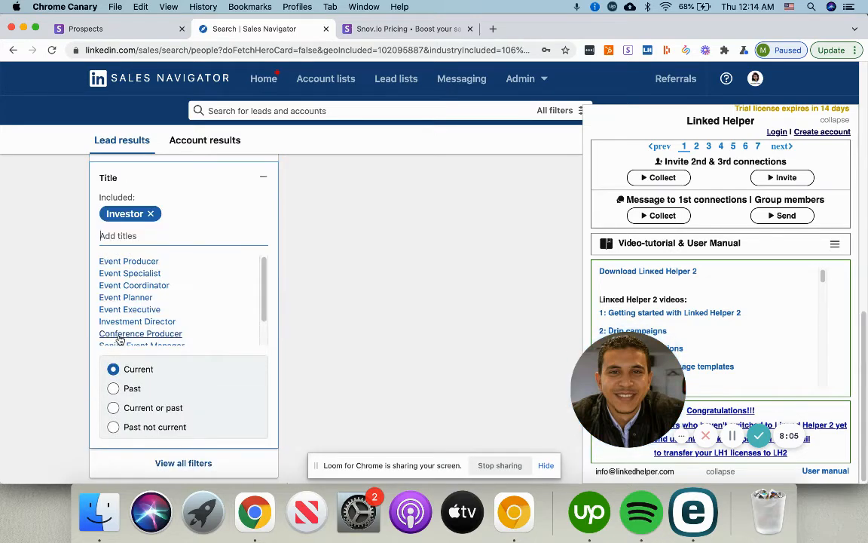
Step: Add Venture capital and Events as further included titles in the Title filter
{"action": "type", "text": "Venture"}
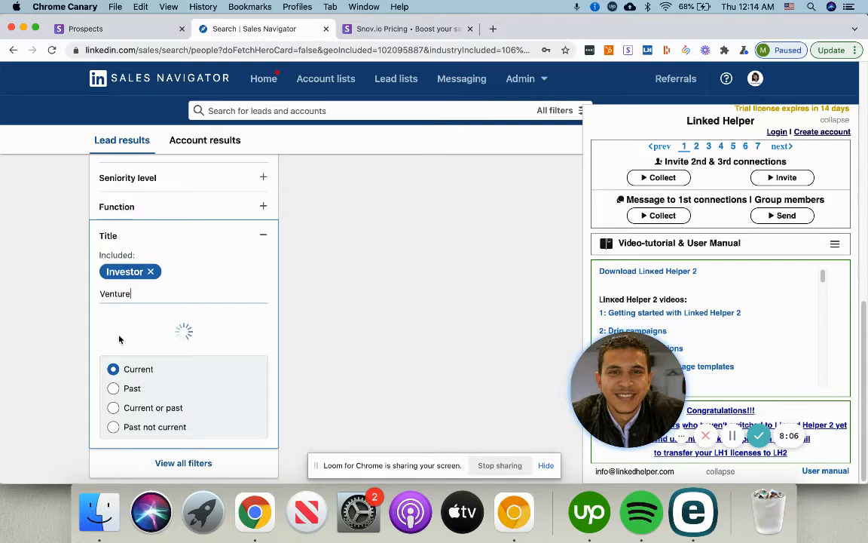
{"action": "type", "text": " capt"}
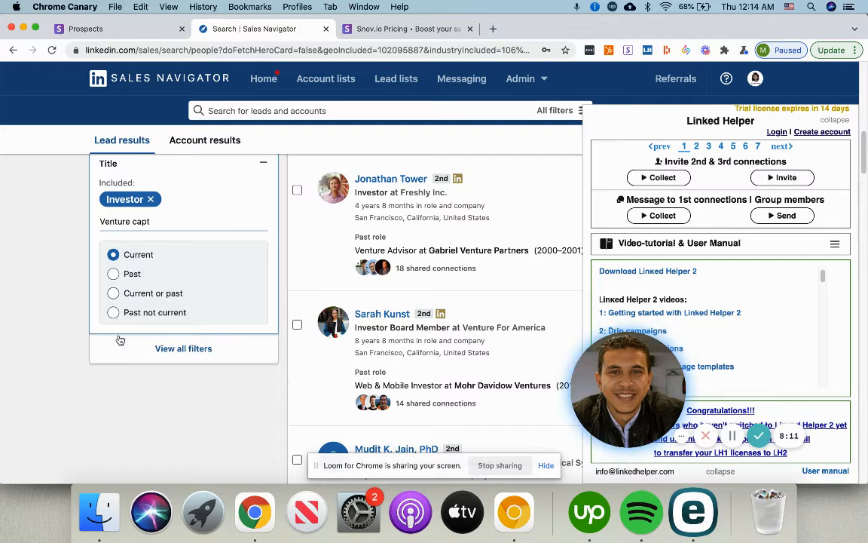
{"action": "type", "text": "i"}
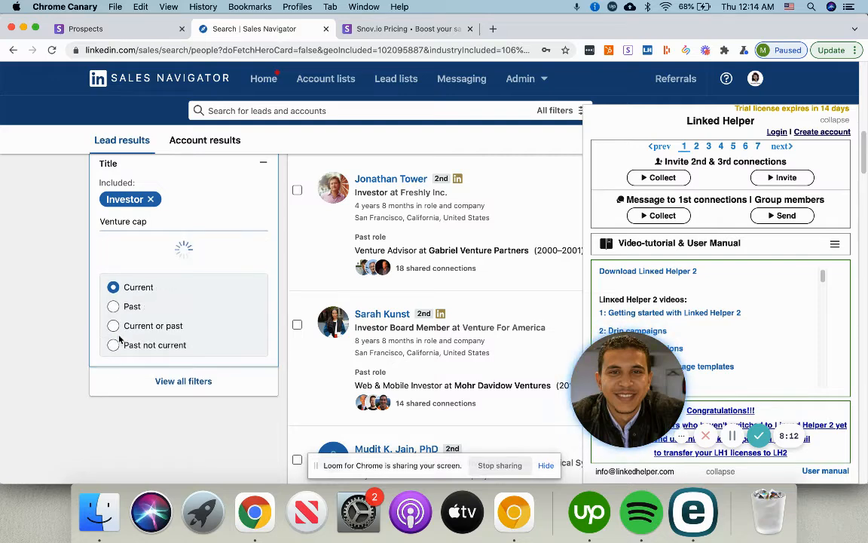
{"action": "type", "text": "al"}
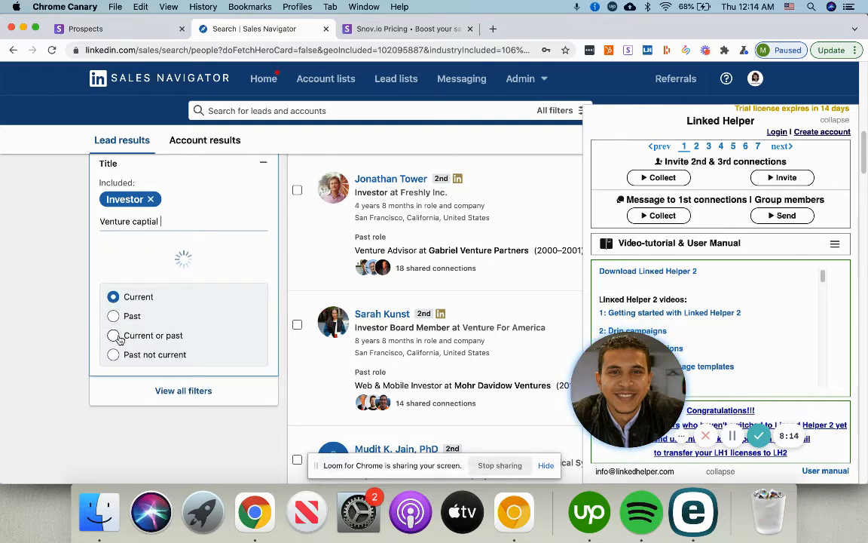
{"action": "key", "text": "BackSpace"}
{"action": "key", "text": "BackSpace"}
{"action": "key", "text": "BackSpace"}
{"action": "key", "text": "BackSpace"}
{"action": "key", "text": "BackSpace"}
{"action": "key", "text": "BackSpace"}
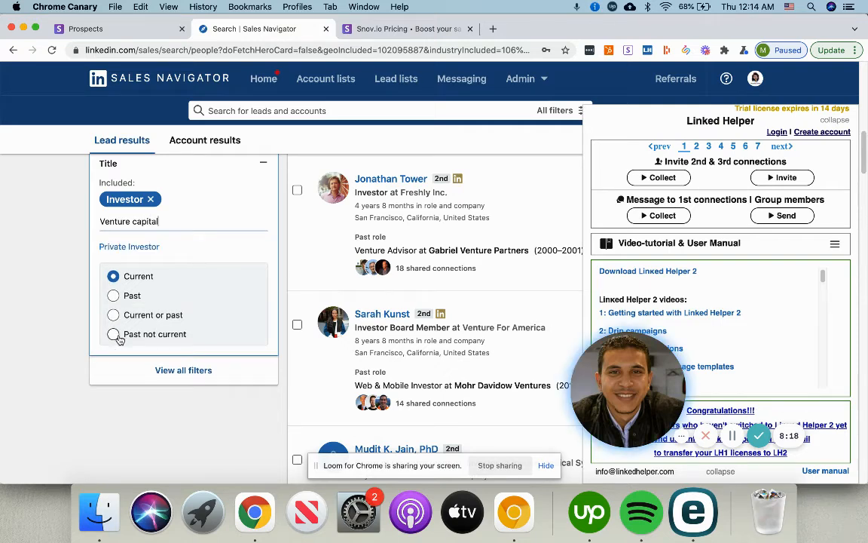
{"action": "key", "text": "Return"}
{"action": "type", "text": "Events"}
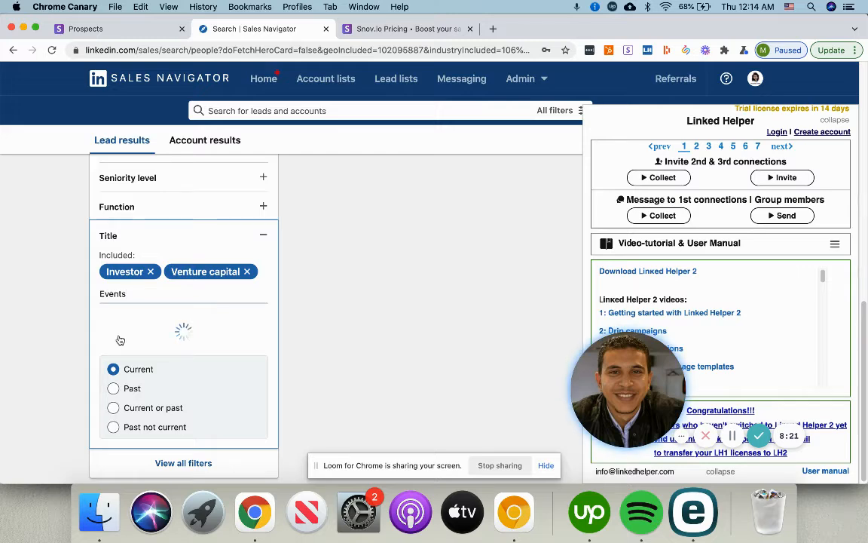
{"action": "key", "text": "Return"}
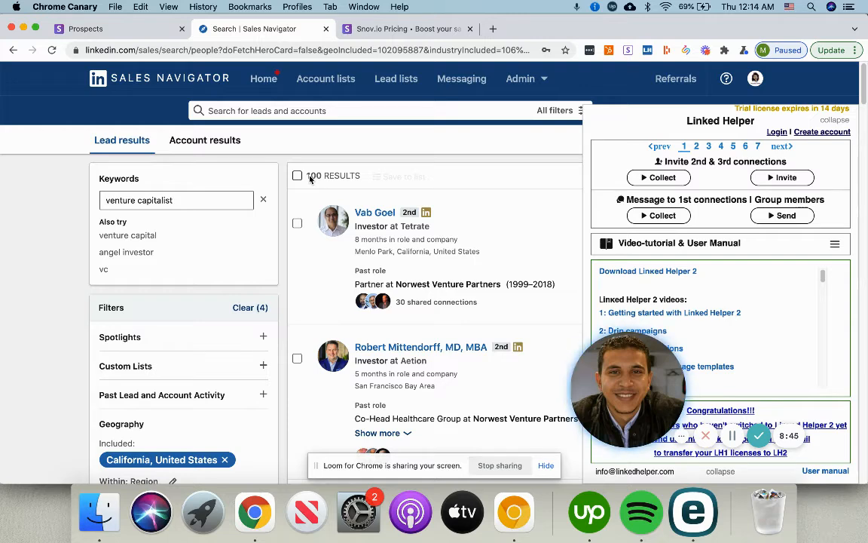
Step: Review the geography, relationship and industry filters applied to the lead search
{"action": "scroll", "coordinate": [227, 317], "scroll_direction": "down", "scroll_amount": 1}
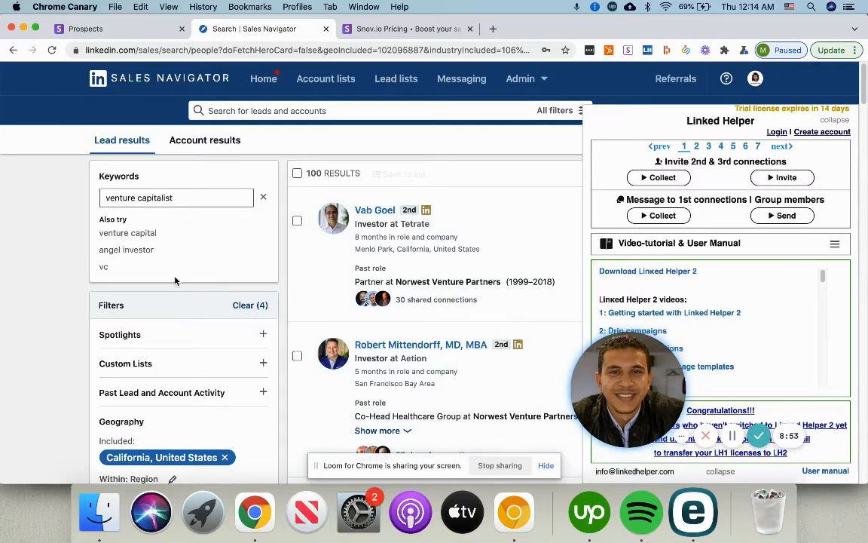
{"action": "scroll", "coordinate": [179, 292], "scroll_direction": "down", "scroll_amount": 5}
{"action": "scroll", "coordinate": [188, 292], "scroll_direction": "down", "scroll_amount": 3}
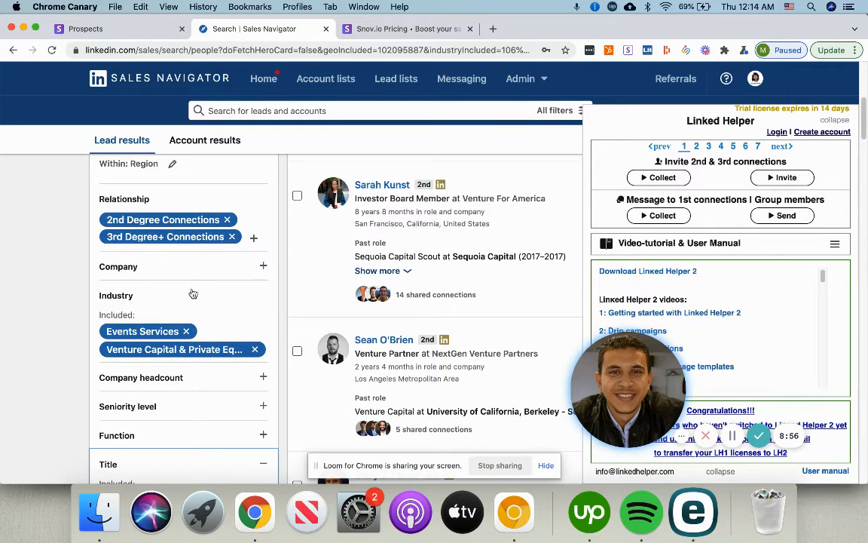
Step: Review the keyword, geography, industry and title filters alongside the lead results, and collapse the Linked Helper panel
{"action": "scroll", "coordinate": [193, 294], "scroll_direction": "up", "scroll_amount": 6}
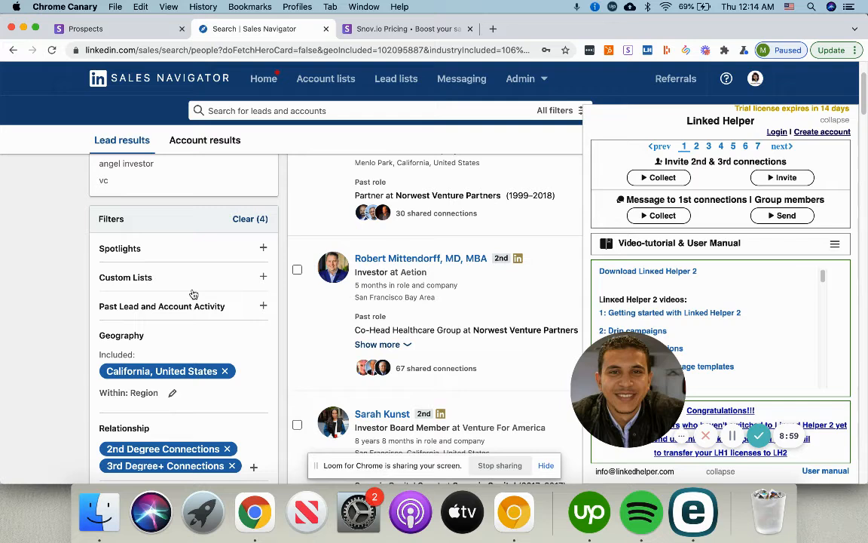
{"action": "scroll", "coordinate": [194, 294], "scroll_direction": "up", "scroll_amount": 2}
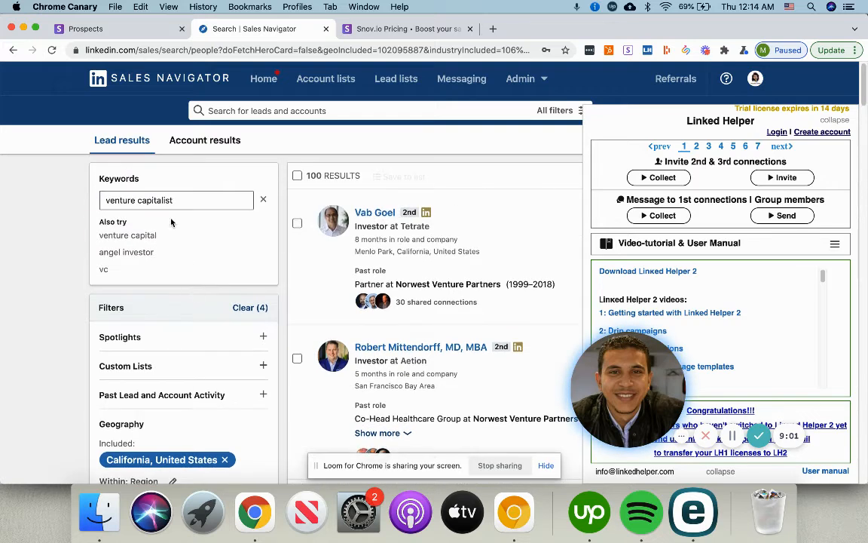
{"action": "scroll", "coordinate": [211, 305], "scroll_direction": "down", "scroll_amount": 14}
{"action": "scroll", "coordinate": [173, 275], "scroll_direction": "down", "scroll_amount": 6}
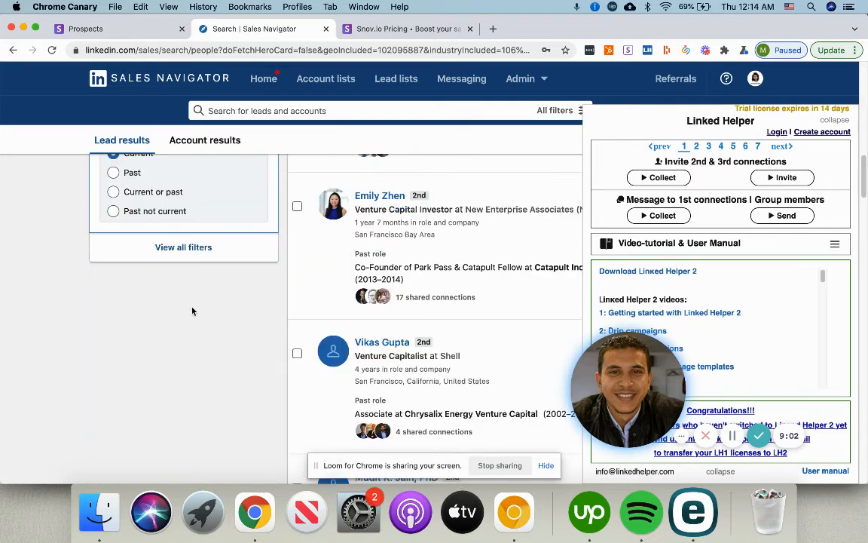
{"action": "scroll", "coordinate": [164, 293], "scroll_direction": "up", "scroll_amount": 7}
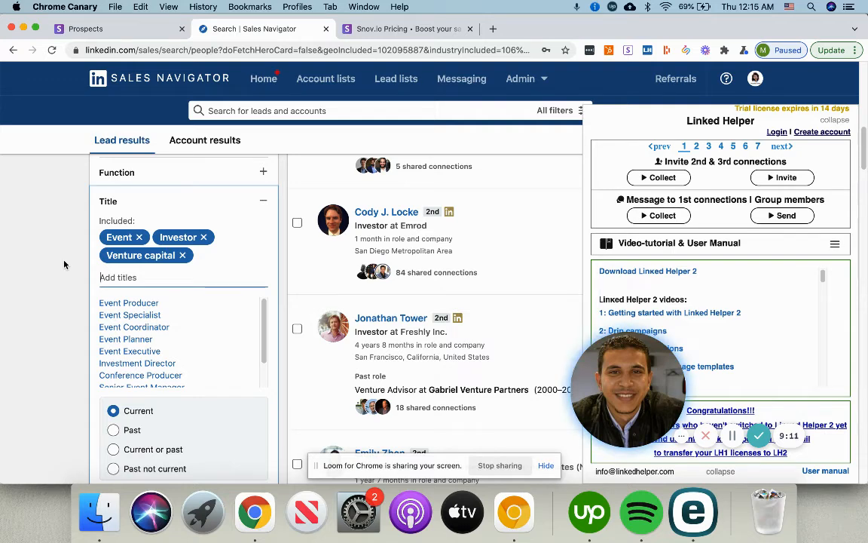
{"action": "scroll", "coordinate": [363, 238], "scroll_direction": "up", "scroll_amount": 5}
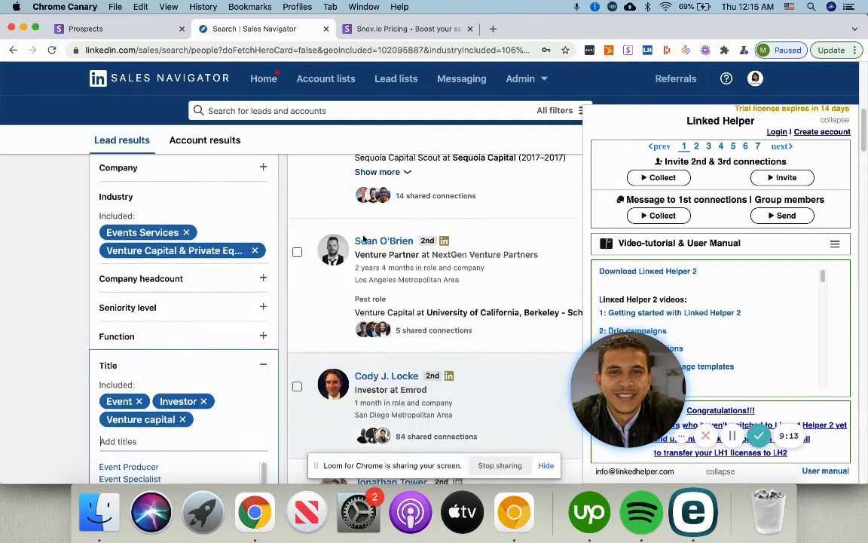
{"action": "scroll", "coordinate": [364, 239], "scroll_direction": "up", "scroll_amount": 12}
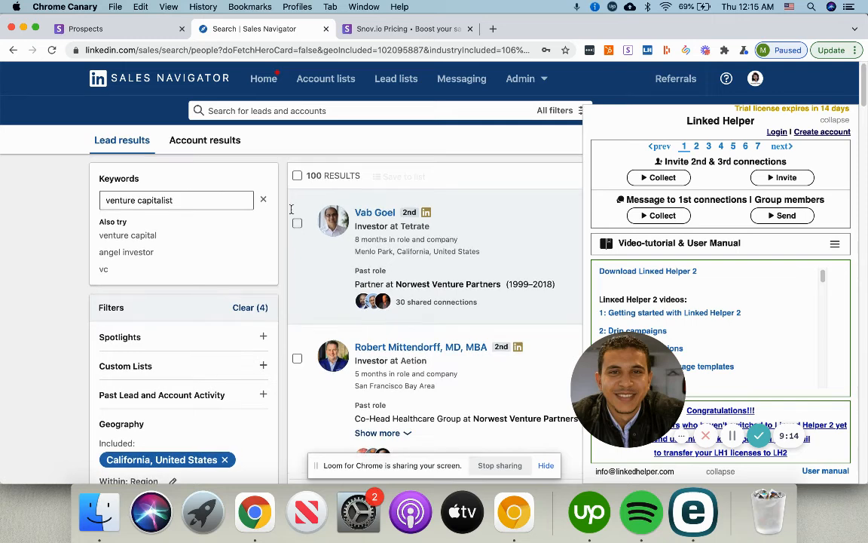
{"action": "left_click", "coordinate": [834, 120]}
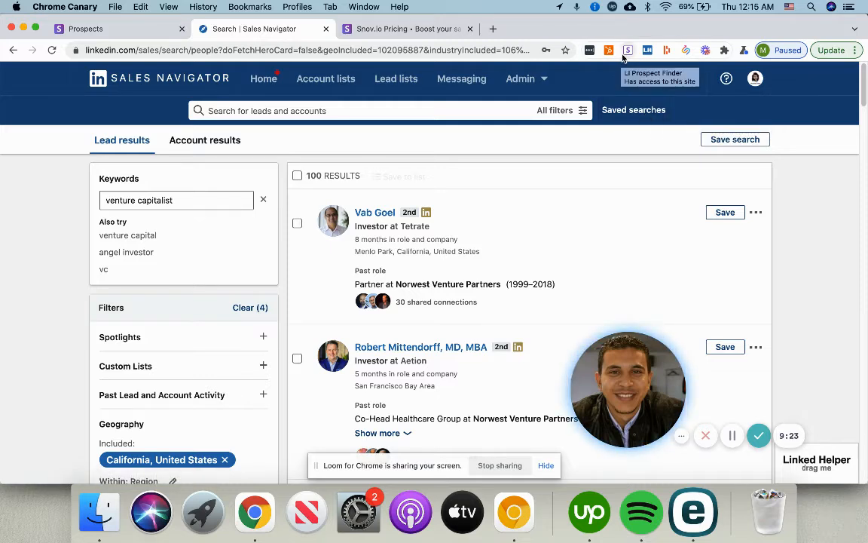
Step: Search Google for "snov LinkedIn google extension" in a new tab and open Snov.io's Email Finder extension page
{"action": "left_click", "coordinate": [493, 29]}
{"action": "type", "text": "snov LinkedIn"}
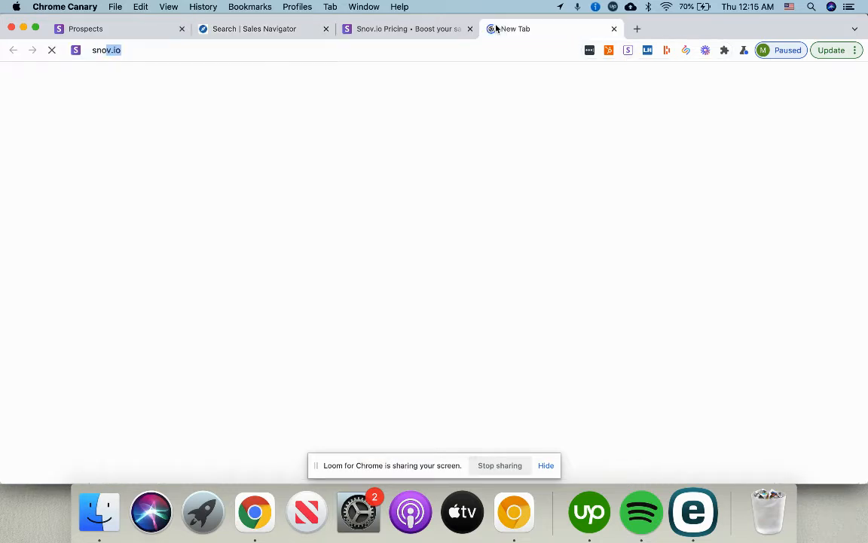
{"action": "type", "text": " goog"}
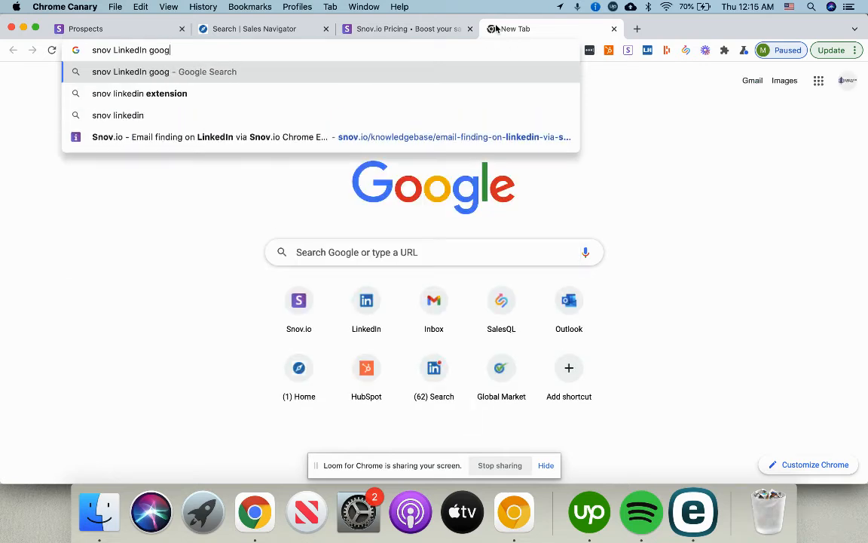
{"action": "type", "text": "elle extension"}
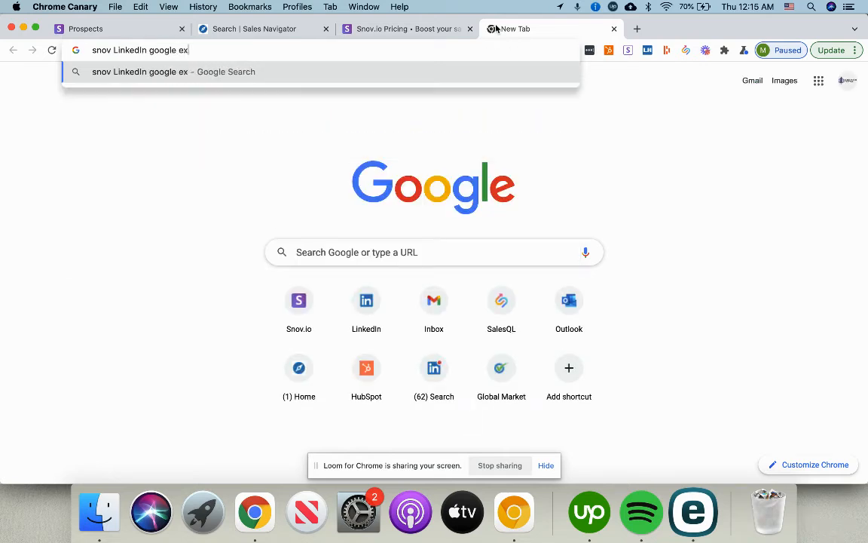
{"action": "key", "text": "BackSpace"}
{"action": "key", "text": "BackSpace"}
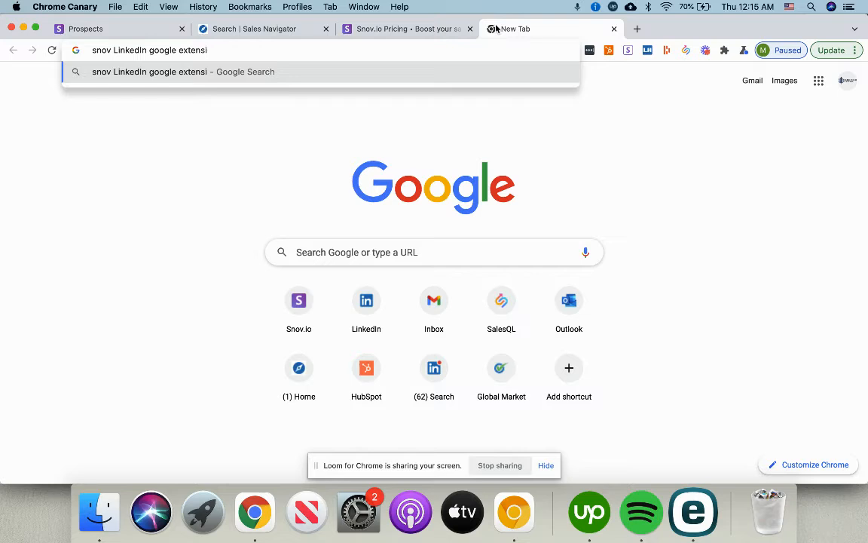
{"action": "type", "text": "on"}
{"action": "key", "text": "Return"}
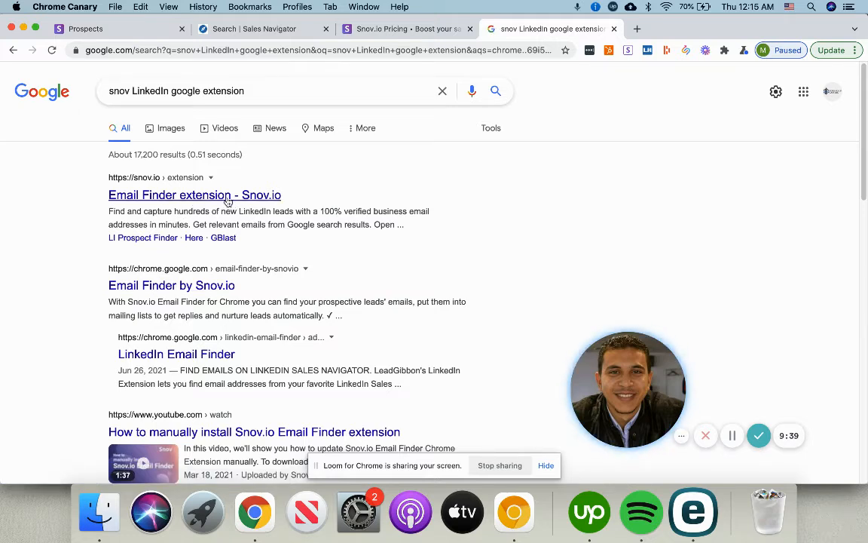
{"action": "left_click", "coordinate": [229, 197]}
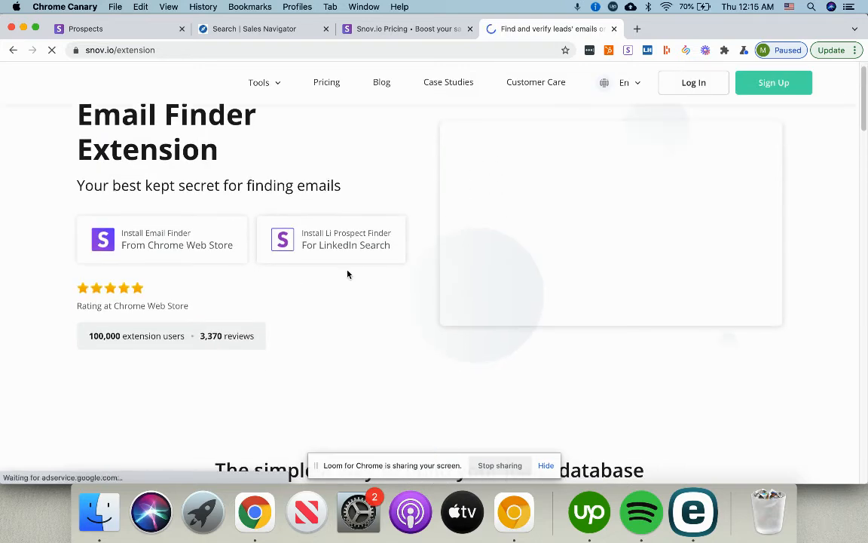
Step: Return to the Sales Navigator results, open LI Prospect Finder and proceed to the email-finding options with all listed leads selected
{"action": "left_click", "coordinate": [291, 34]}
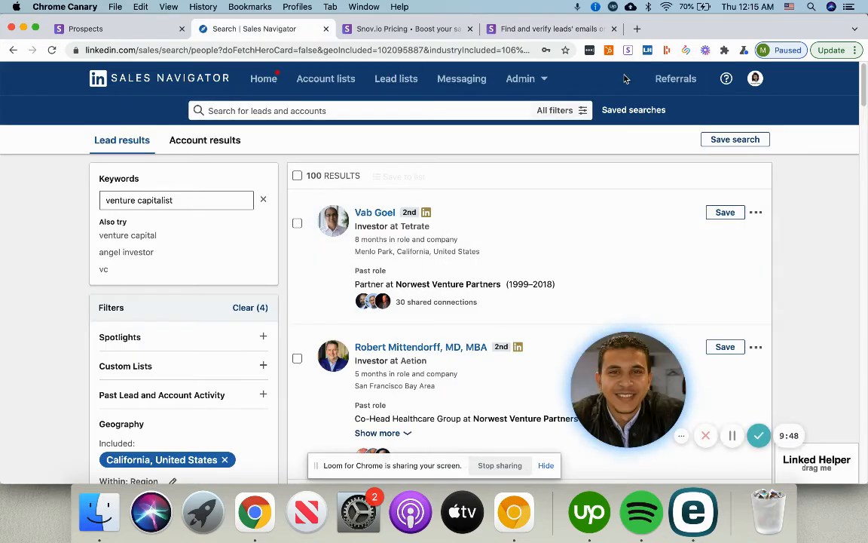
{"action": "left_click", "coordinate": [136, 31]}
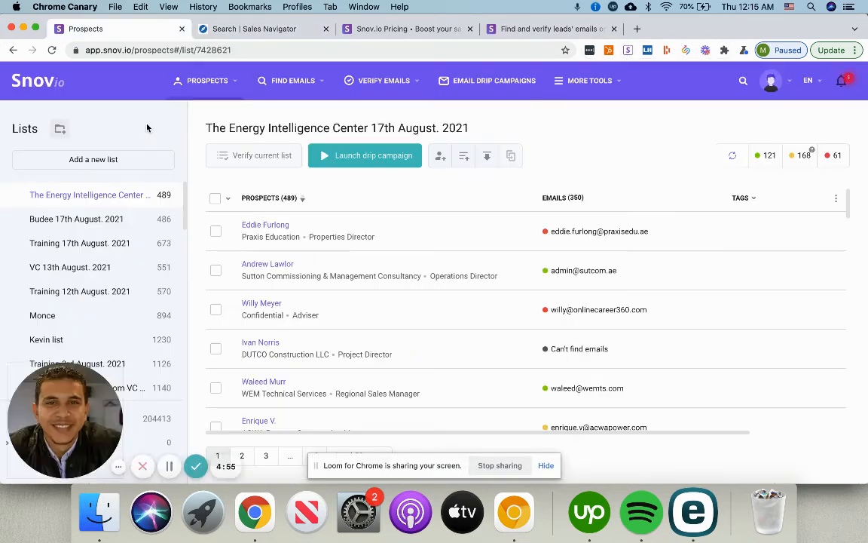
{"action": "left_click", "coordinate": [260, 30]}
{"action": "left_click", "coordinate": [628, 50]}
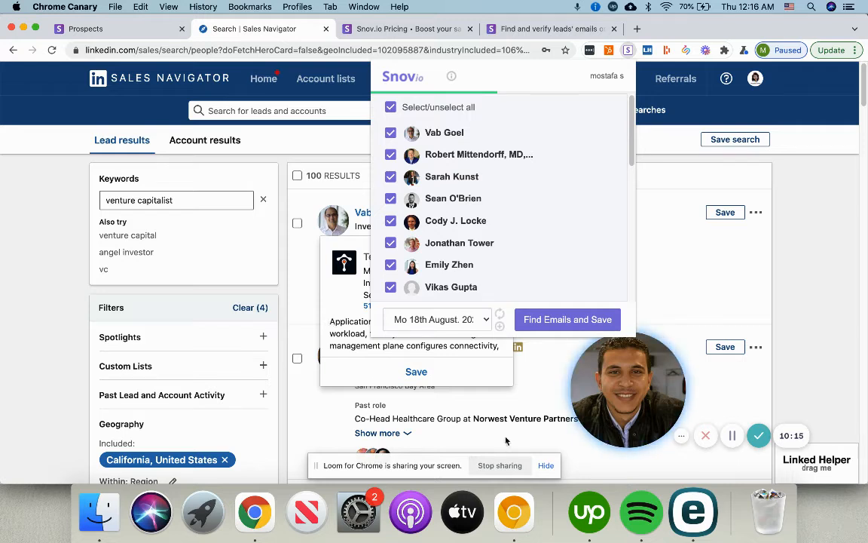
{"action": "left_click", "coordinate": [571, 313]}
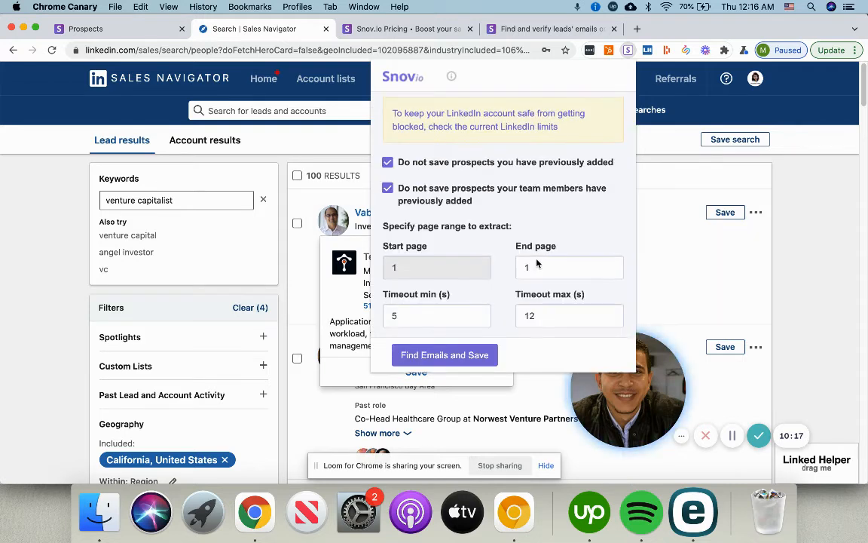
Step: Set the extraction timeout to a minimum of 8 and a maximum of 15 seconds, dismissing the email tracker notification
{"action": "left_click", "coordinate": [535, 266]}
{"action": "double_click", "coordinate": [535, 313]}
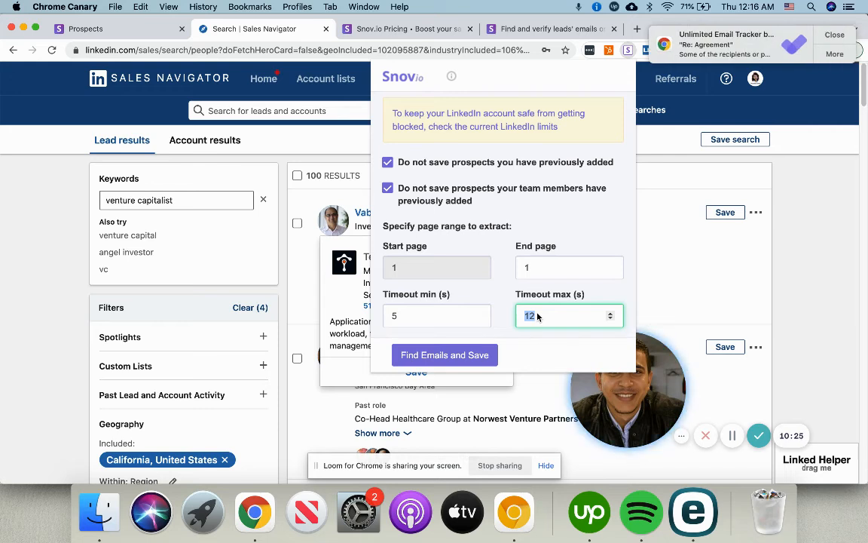
{"action": "left_click", "coordinate": [835, 36]}
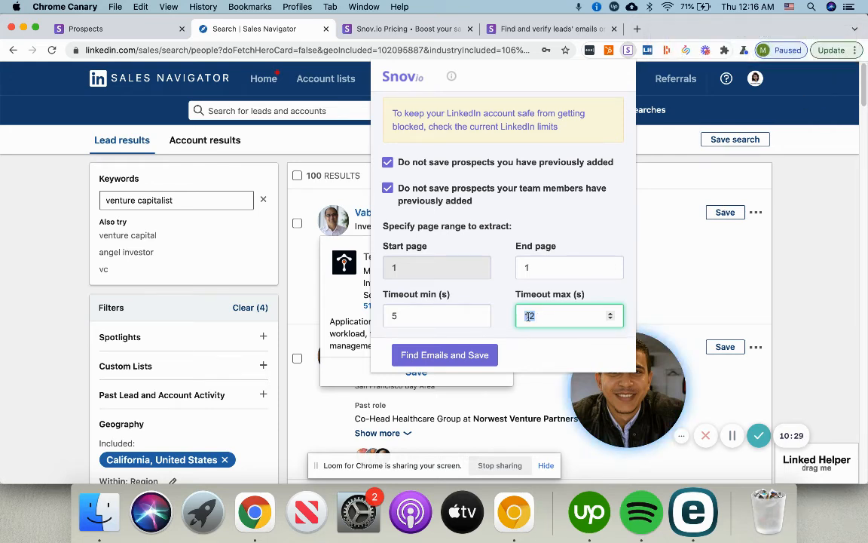
{"action": "double_click", "coordinate": [445, 312]}
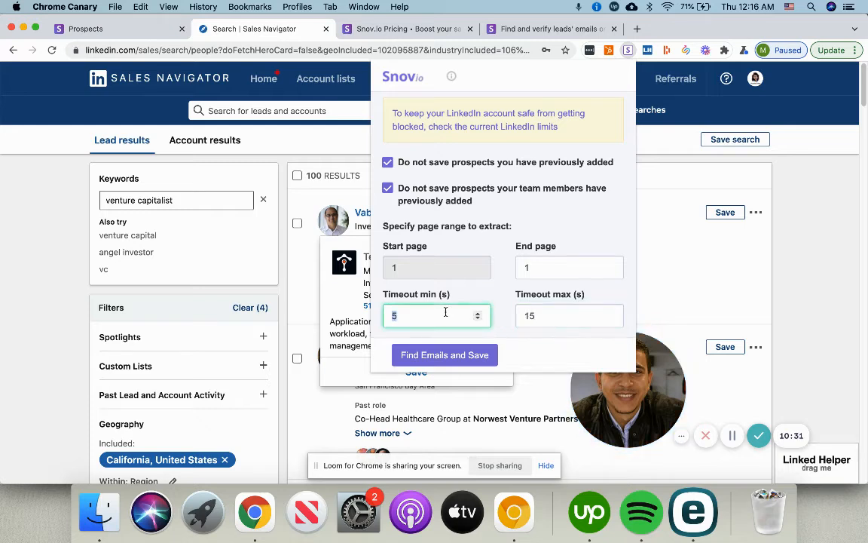
{"action": "type", "text": "78"}
{"action": "key", "text": "BackSpace"}
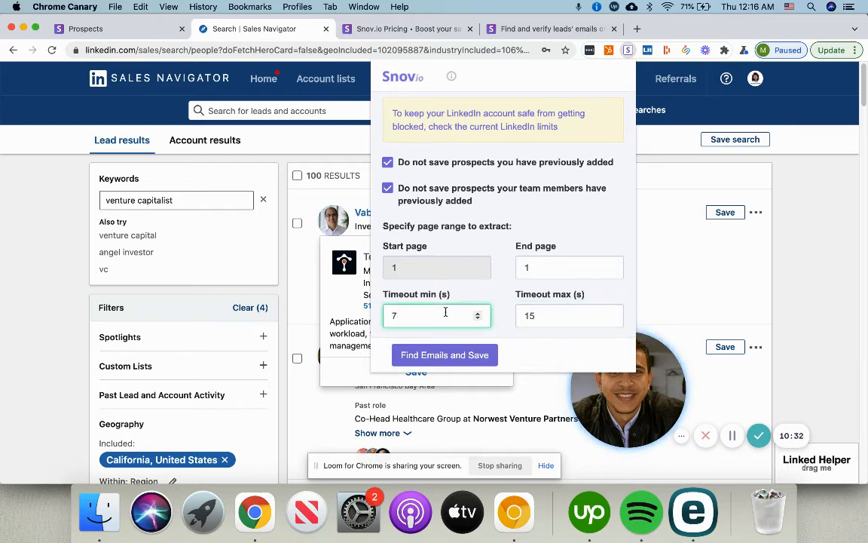
{"action": "left_click", "coordinate": [569, 346]}
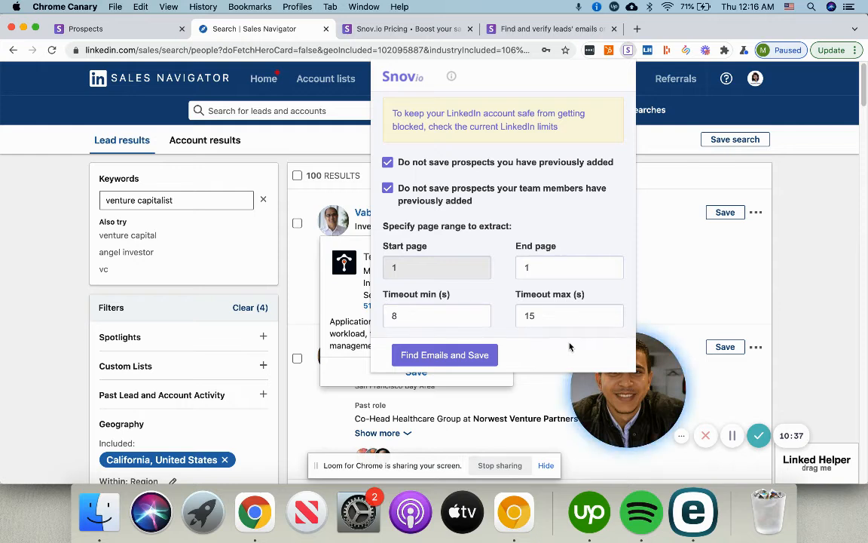
Step: Clear the end page of the extraction page range
{"action": "left_click", "coordinate": [529, 269]}
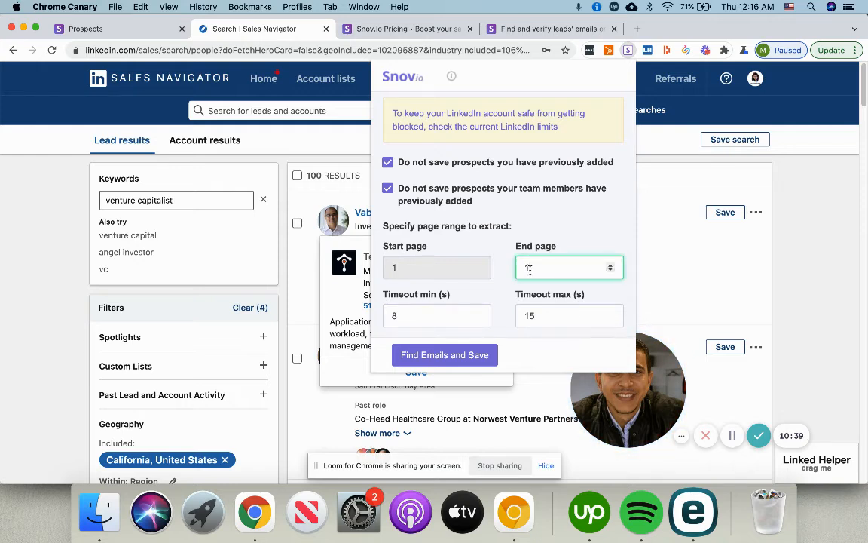
{"action": "key", "text": "BackSpace"}
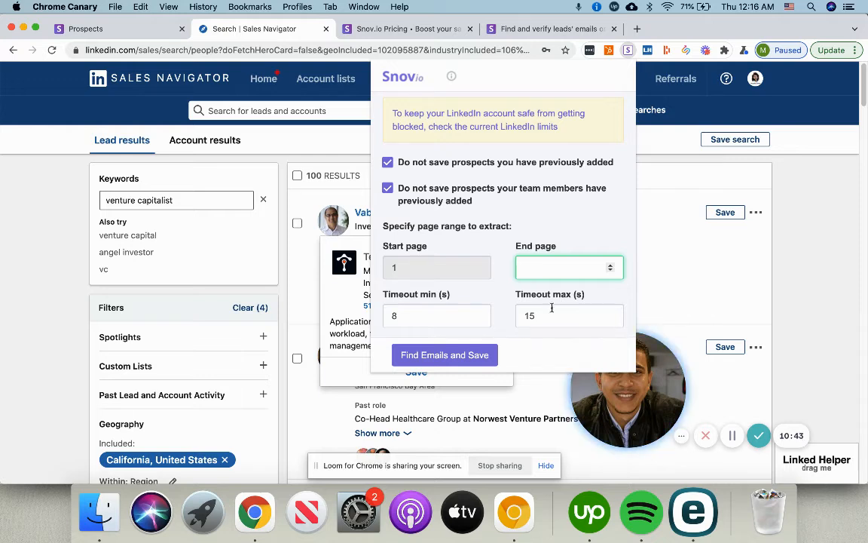
{"action": "left_click", "coordinate": [554, 344]}
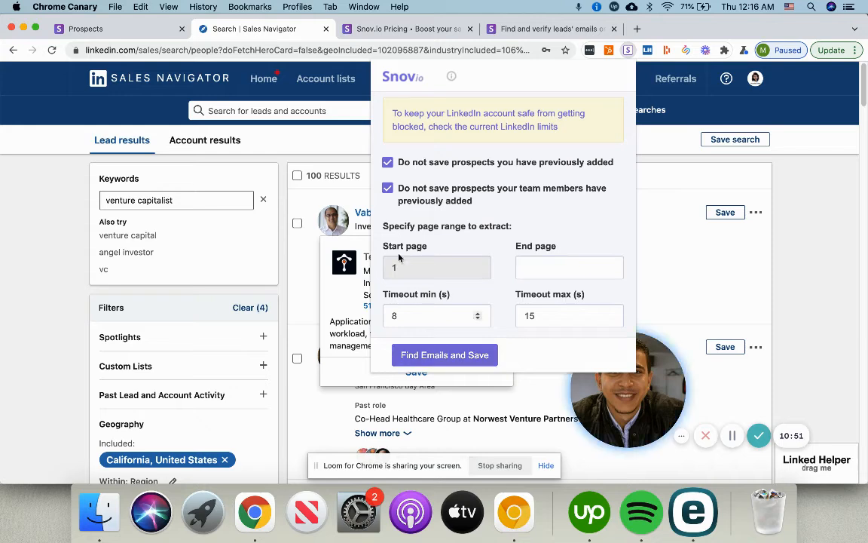
Step: Switch to the Snov.io prospects and filter The Energy Intelligence Center 17th August. 2021 list to valid emails
{"action": "left_click", "coordinate": [131, 33]}
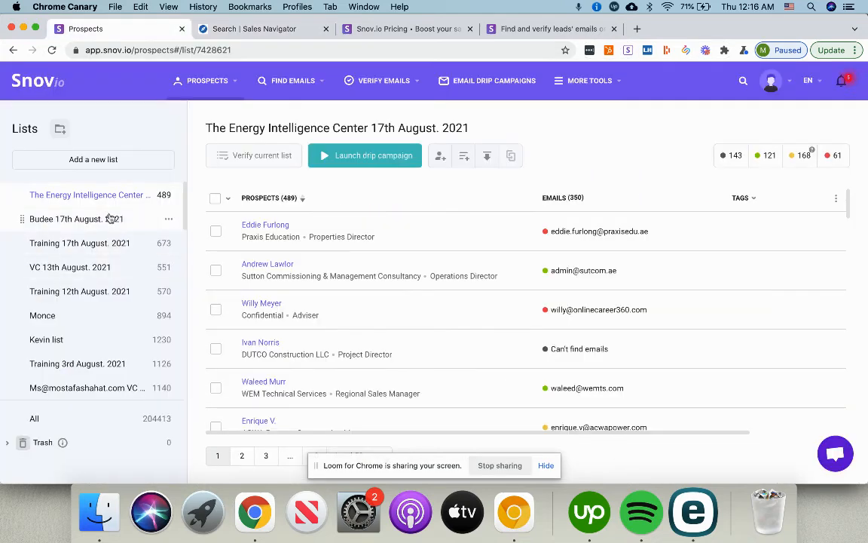
{"action": "left_click", "coordinate": [763, 158]}
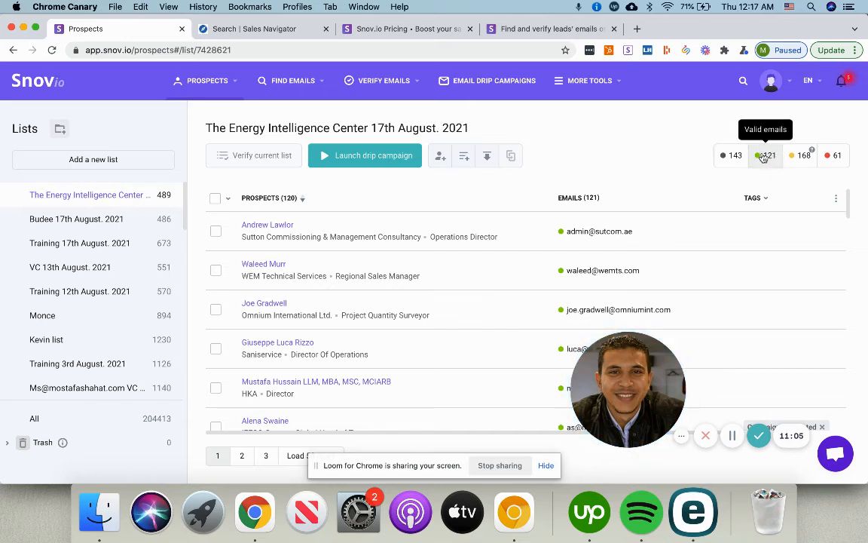
{"action": "left_click", "coordinate": [215, 197]}
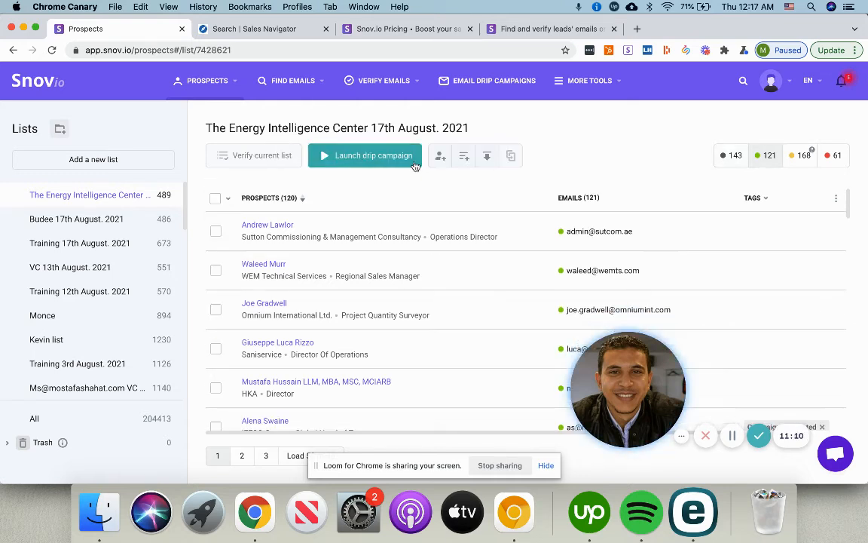
Step: Open the export options for the prospect list, examine the available formats and columns, and close them without exporting
{"action": "left_click", "coordinate": [478, 157]}
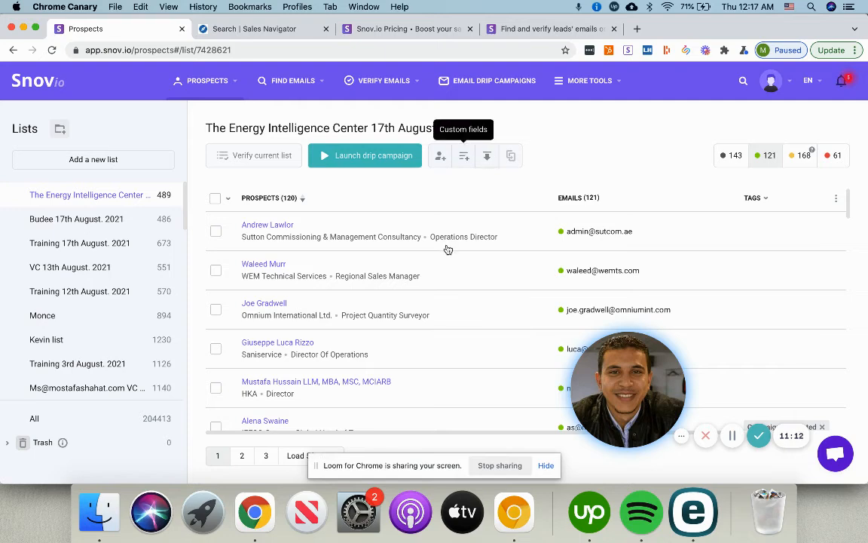
{"action": "scroll", "coordinate": [382, 290], "scroll_direction": "down", "scroll_amount": 2}
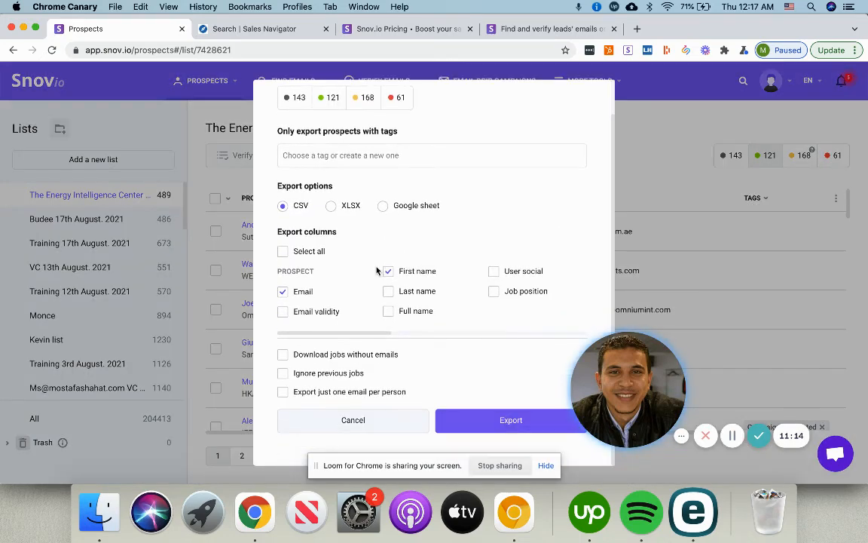
{"action": "scroll", "coordinate": [435, 273], "scroll_direction": "right", "scroll_amount": 5}
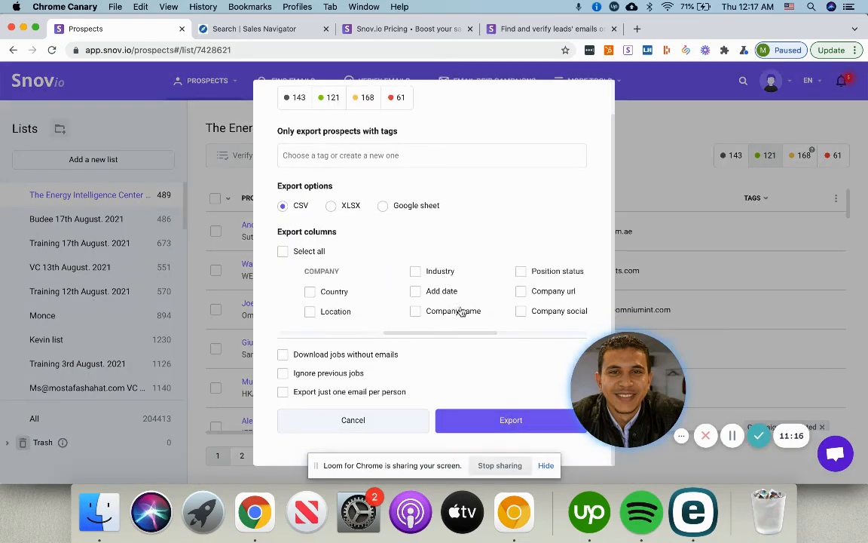
{"action": "scroll", "coordinate": [465, 310], "scroll_direction": "right", "scroll_amount": 3}
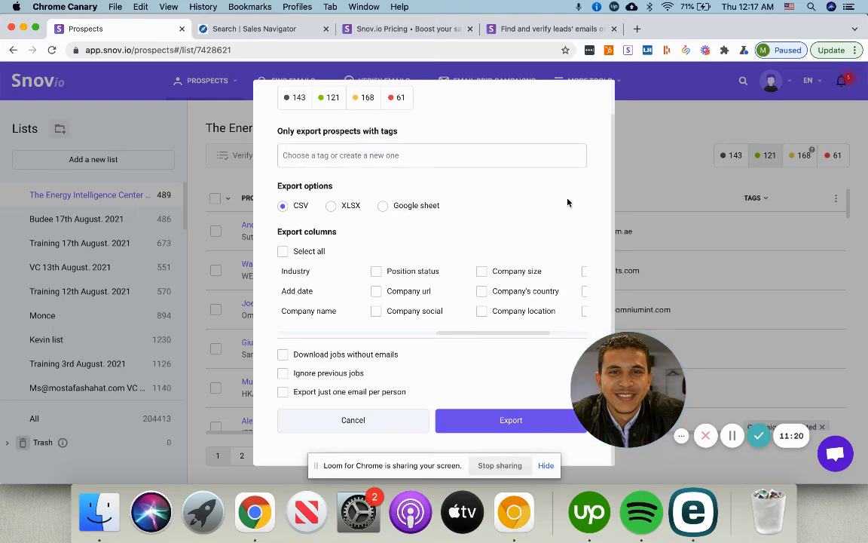
{"action": "scroll", "coordinate": [567, 201], "scroll_direction": "up", "scroll_amount": 2}
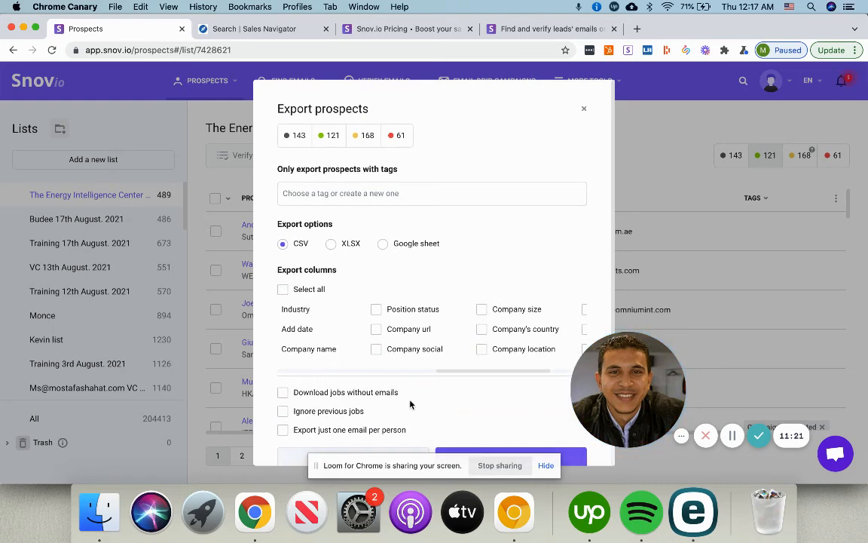
{"action": "left_click", "coordinate": [585, 110]}
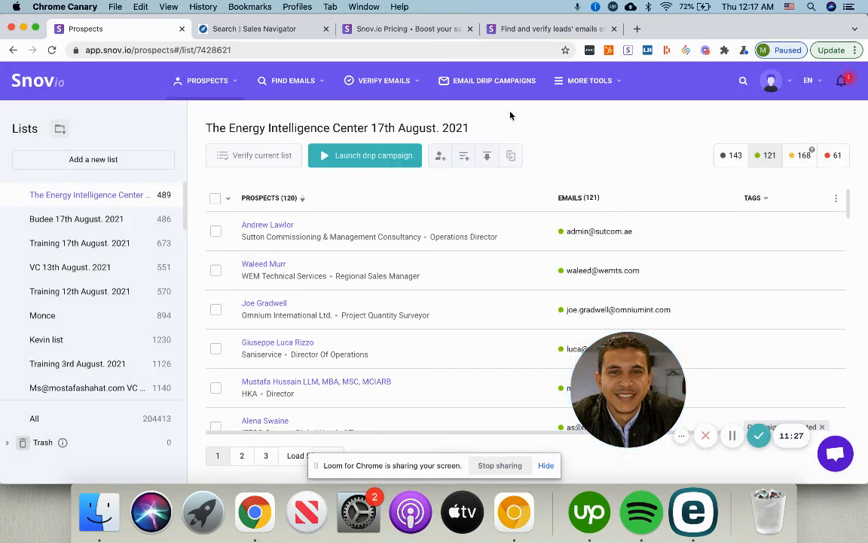
Step: Open the list of email drip campaigns
{"action": "left_click", "coordinate": [474, 85]}
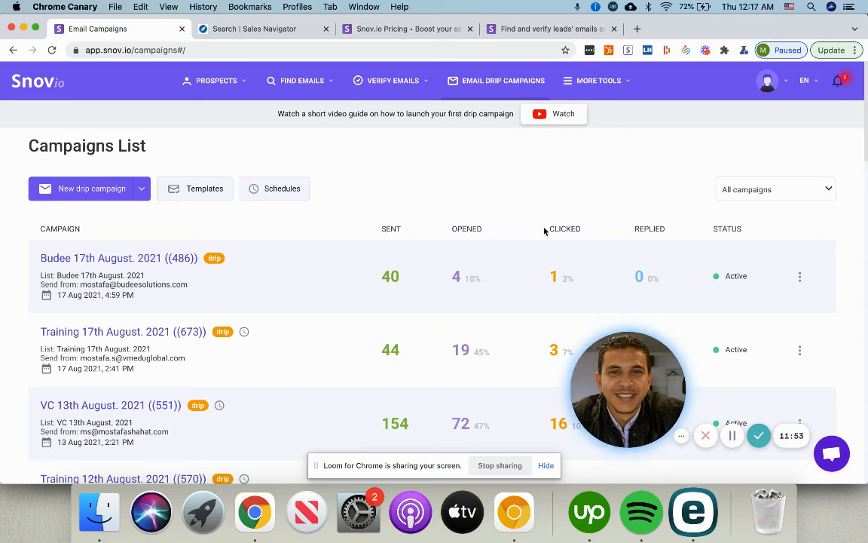
Step: Open the Budee 17th August. 2021 campaign, examine its overall and per-variant email statistics, and return to the campaigns list
{"action": "left_click", "coordinate": [147, 258]}
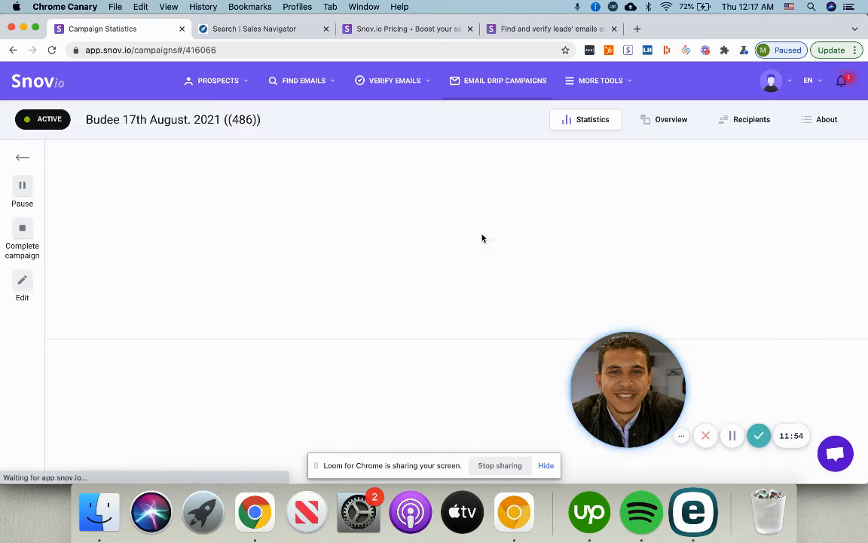
{"action": "scroll", "coordinate": [570, 269], "scroll_direction": "down", "scroll_amount": 2}
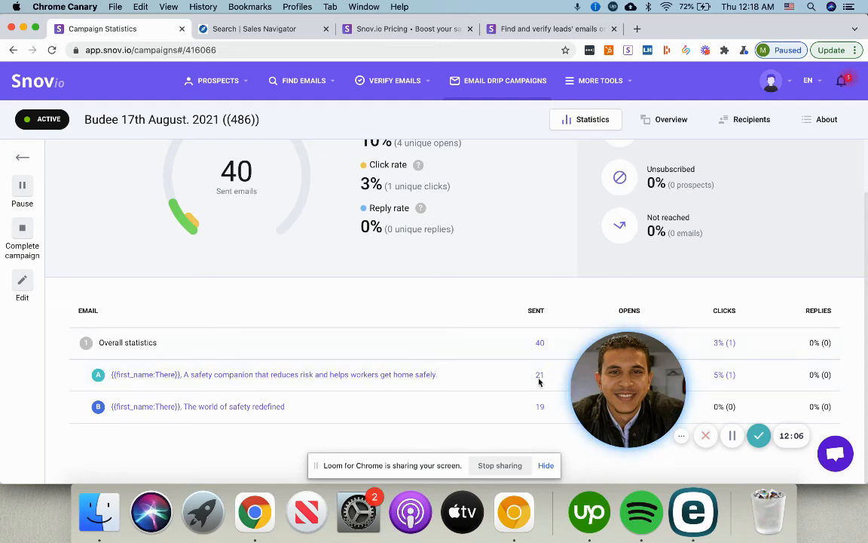
{"action": "left_click_drag", "start_coordinate": [637, 350], "coordinate": [660, 201]}
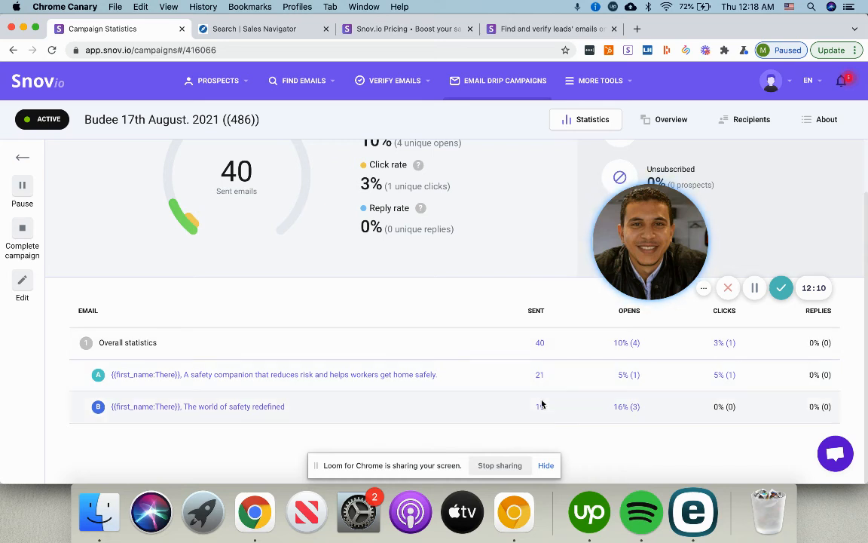
{"action": "scroll", "coordinate": [362, 313], "scroll_direction": "up", "scroll_amount": 2}
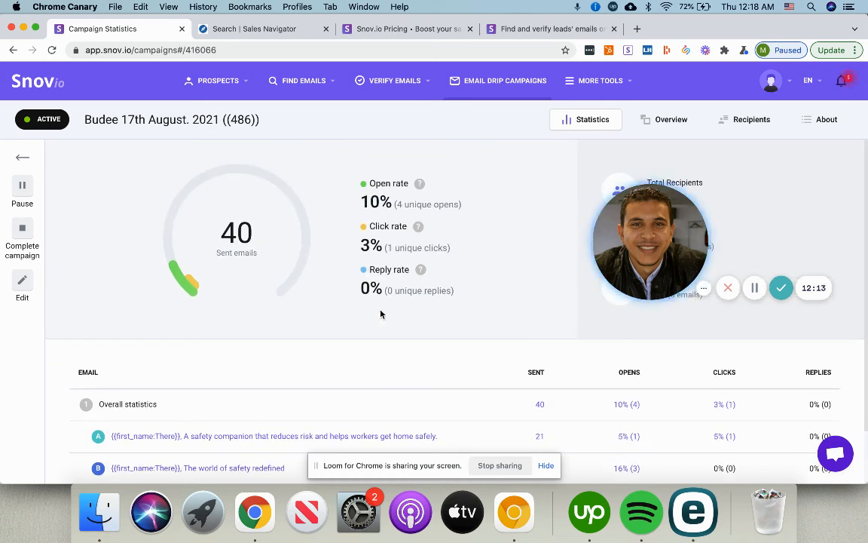
{"action": "left_click_drag", "start_coordinate": [629, 254], "coordinate": [513, 286]}
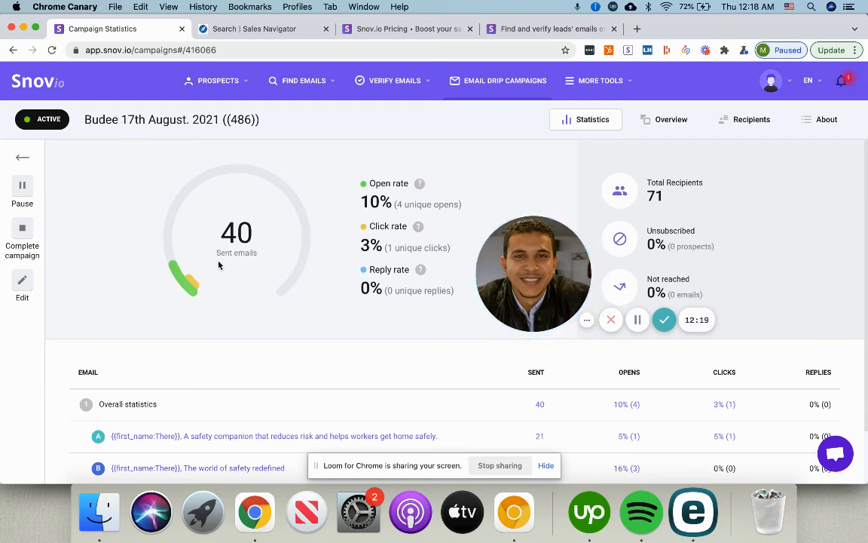
{"action": "left_click", "coordinate": [23, 156]}
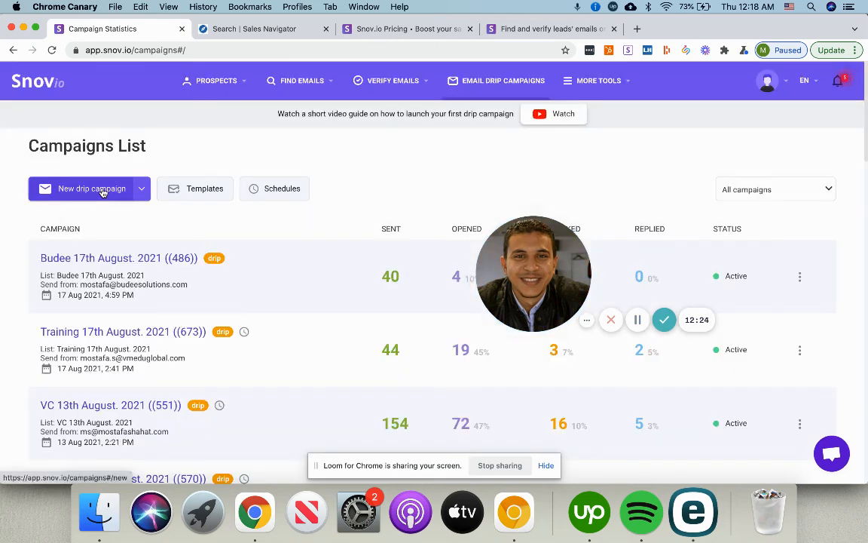
Step: Start a new drip campaign, dismissing the unsaved edits, and add an email block below the start block
{"action": "left_click", "coordinate": [103, 191]}
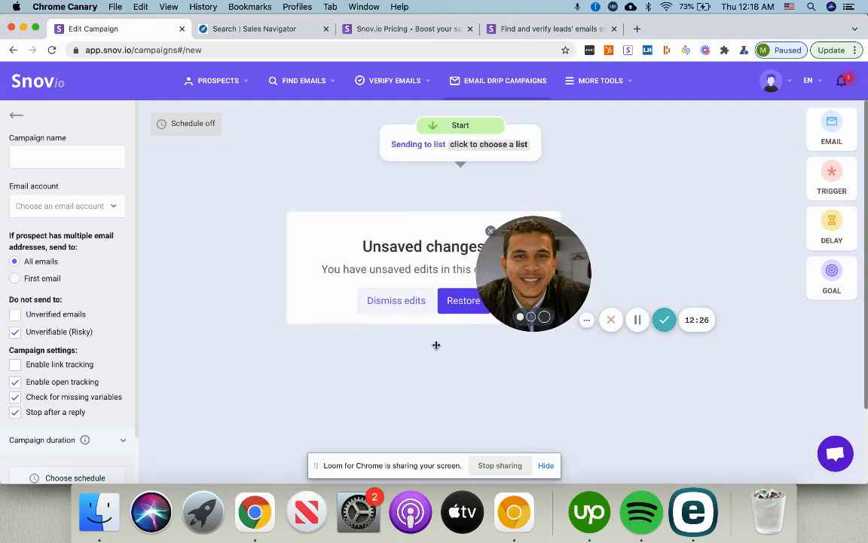
{"action": "left_click", "coordinate": [393, 301]}
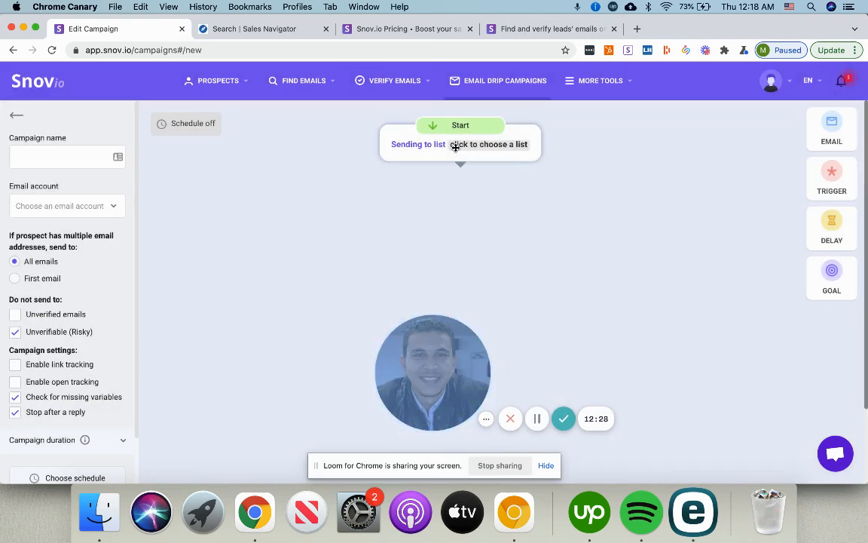
{"action": "left_click", "coordinate": [455, 147]}
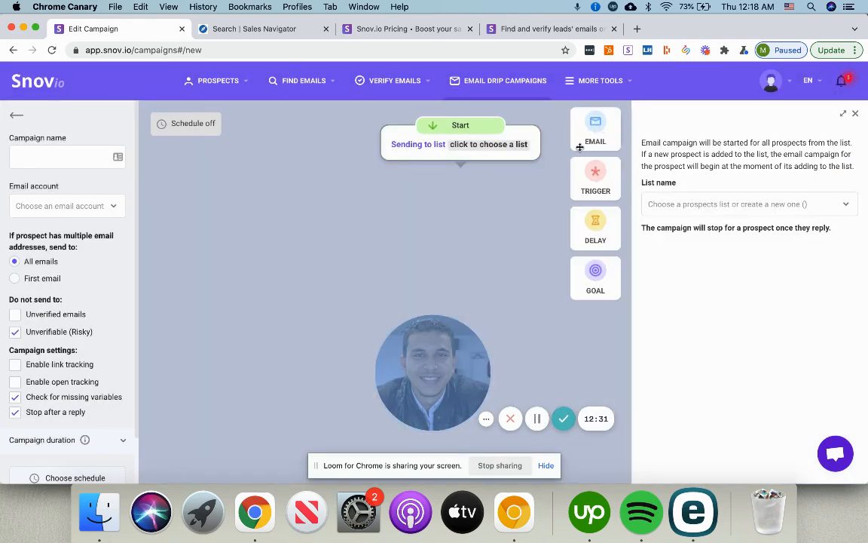
{"action": "left_click_drag", "start_coordinate": [579, 147], "coordinate": [449, 230]}
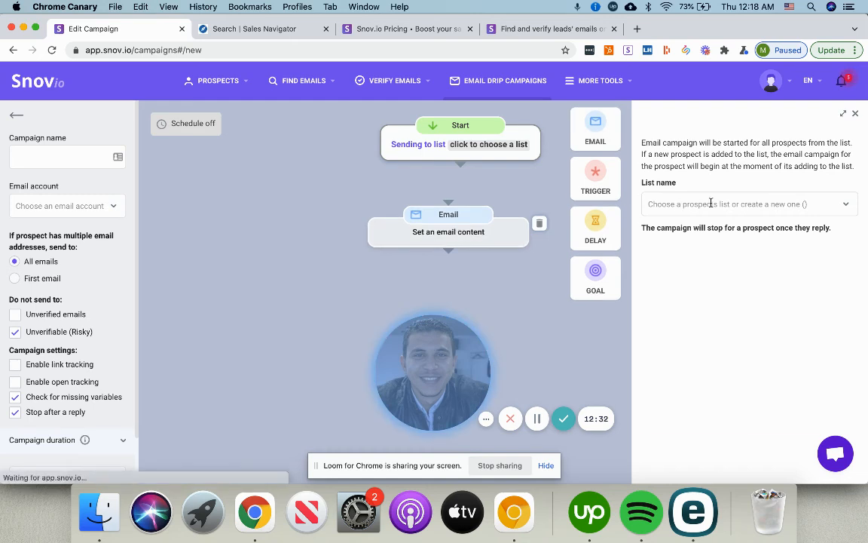
Step: Examine the email block's template sources and the available sender accounts without choosing any, and go back to the prospects
{"action": "left_click", "coordinate": [682, 160]}
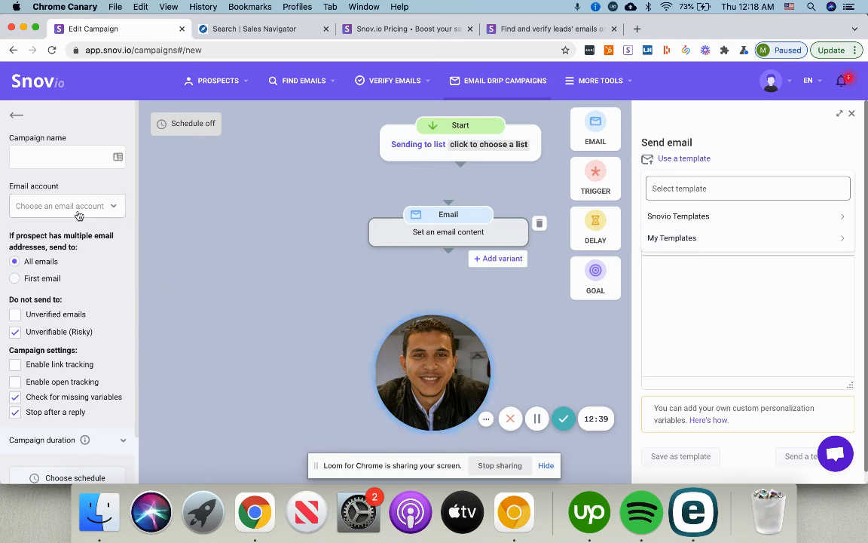
{"action": "left_click", "coordinate": [106, 205]}
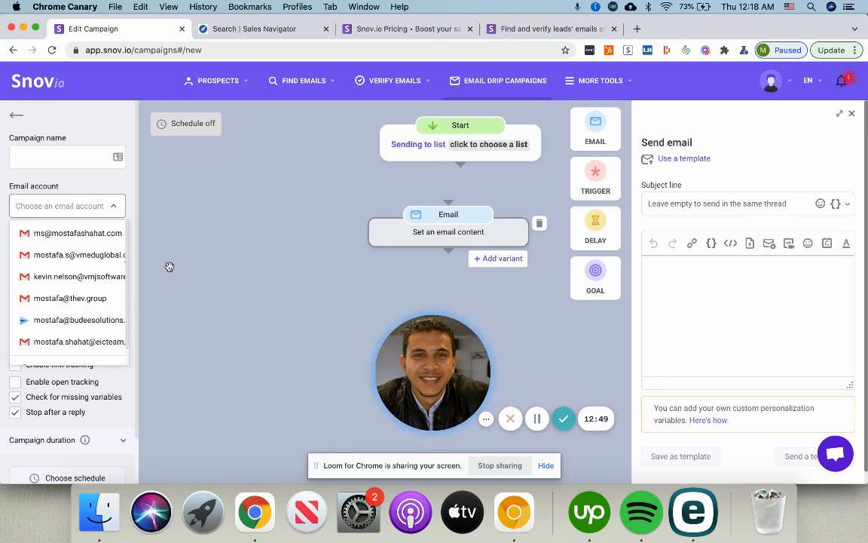
{"action": "left_click", "coordinate": [211, 245]}
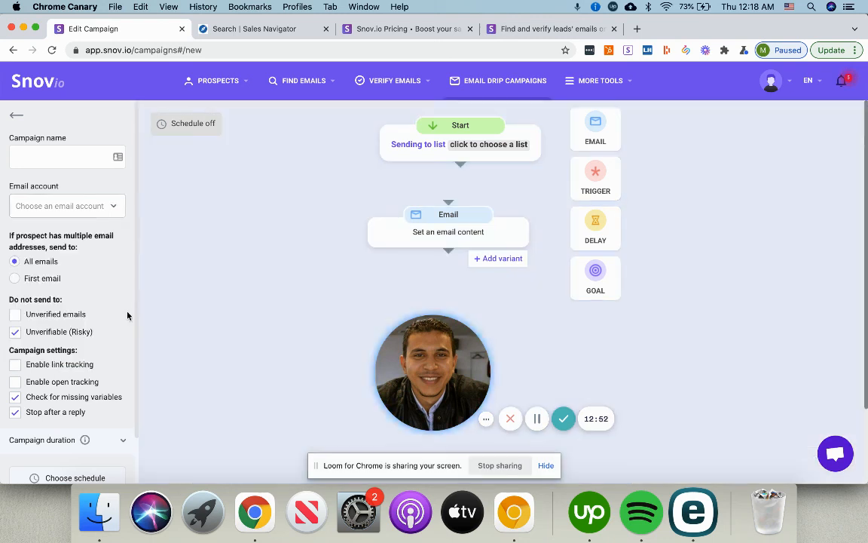
{"action": "left_click", "coordinate": [208, 90]}
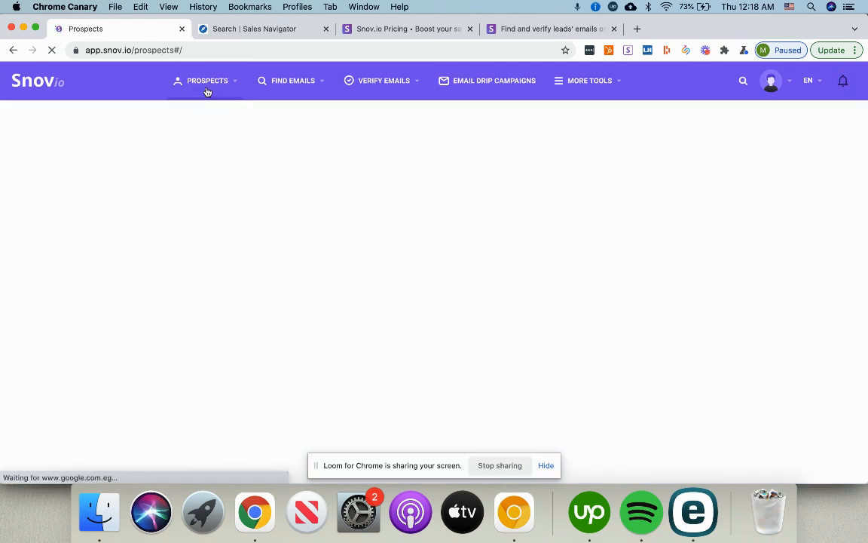